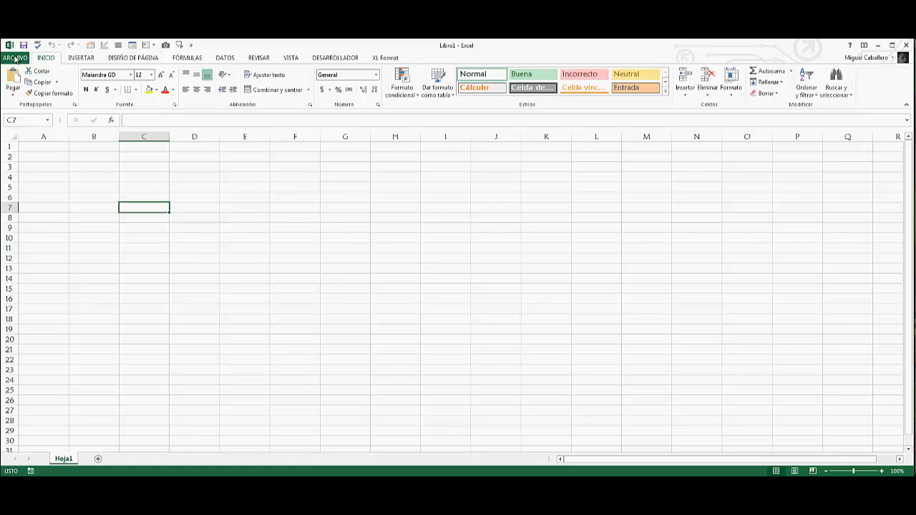
Open the Food Inspections.xlsx workbook from the recent workbooks.
{"action": "left_click", "coordinate": [15, 58]}
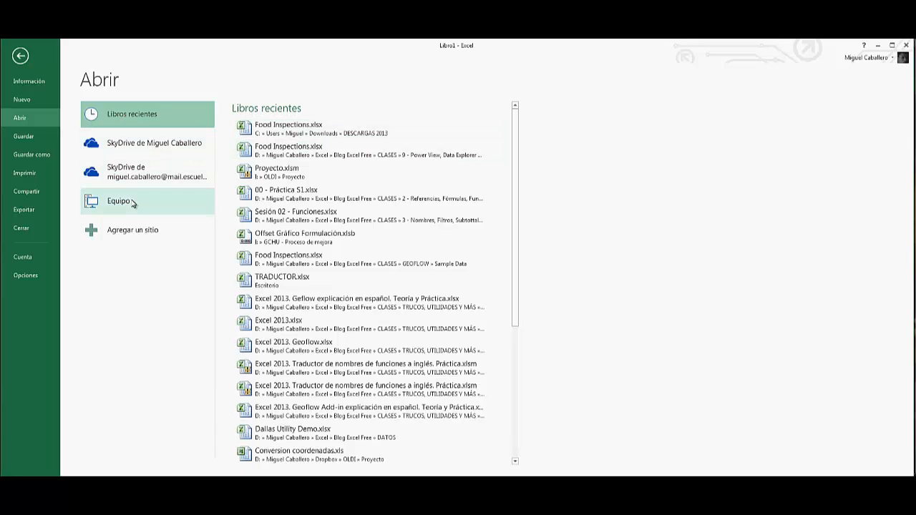
{"action": "left_click", "coordinate": [298, 137]}
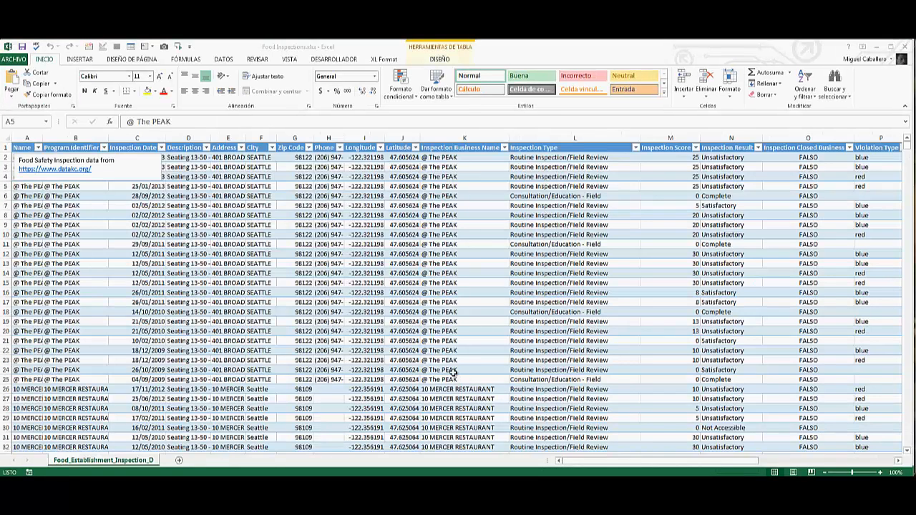
Examine the inspection table's identification, date, description and location columns, from Name through Latitude.
{"action": "left_click", "coordinate": [81, 226]}
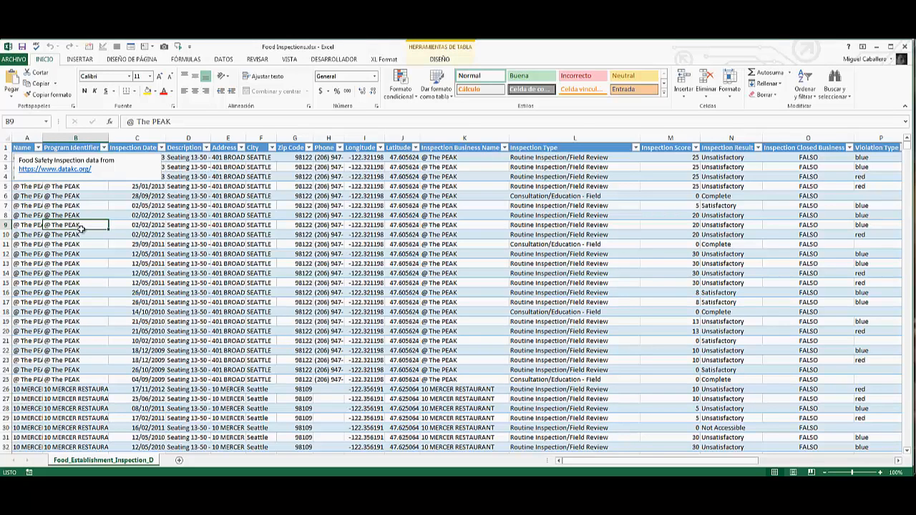
{"action": "left_click", "coordinate": [33, 226]}
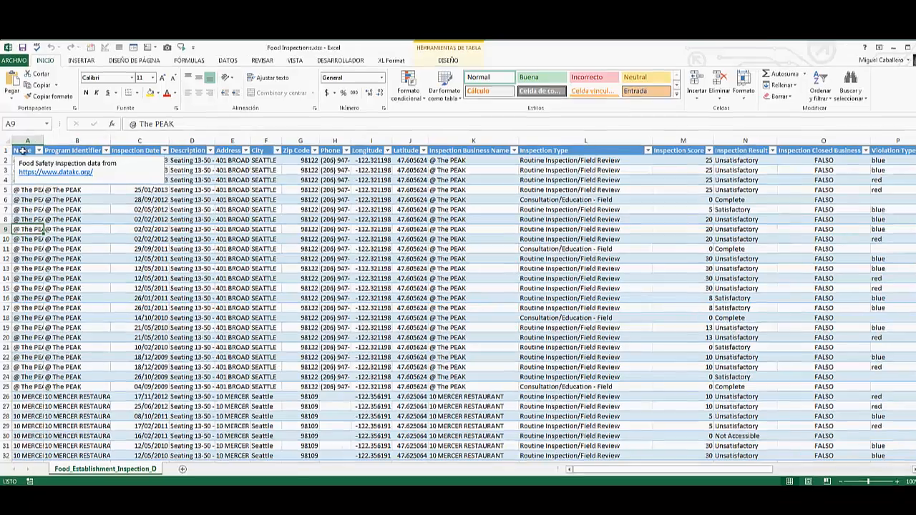
{"action": "left_click", "coordinate": [22, 147]}
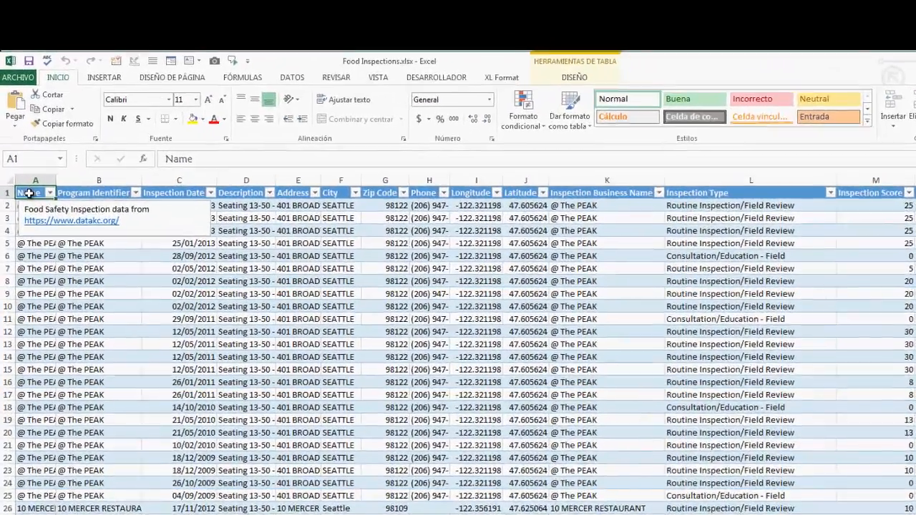
{"action": "left_click", "coordinate": [31, 207]}
{"action": "left_click", "coordinate": [47, 368]}
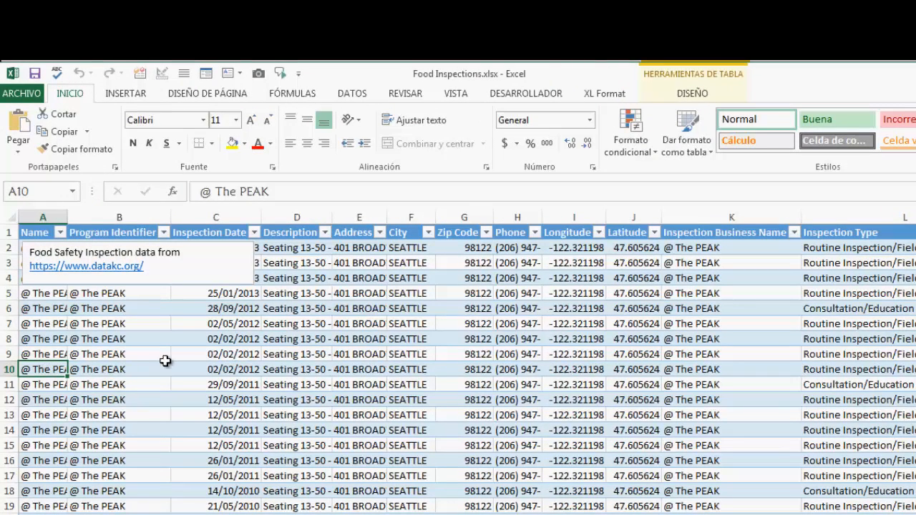
{"action": "left_click", "coordinate": [203, 339]}
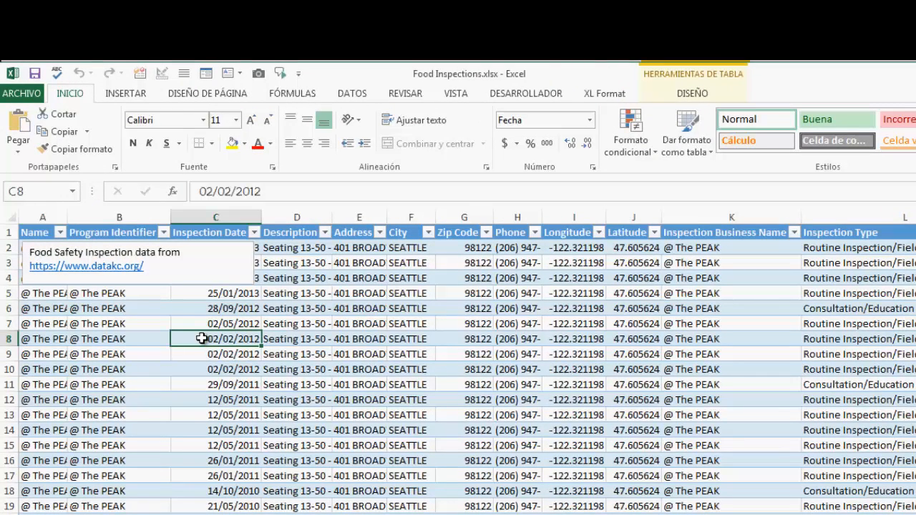
{"action": "left_click", "coordinate": [295, 342]}
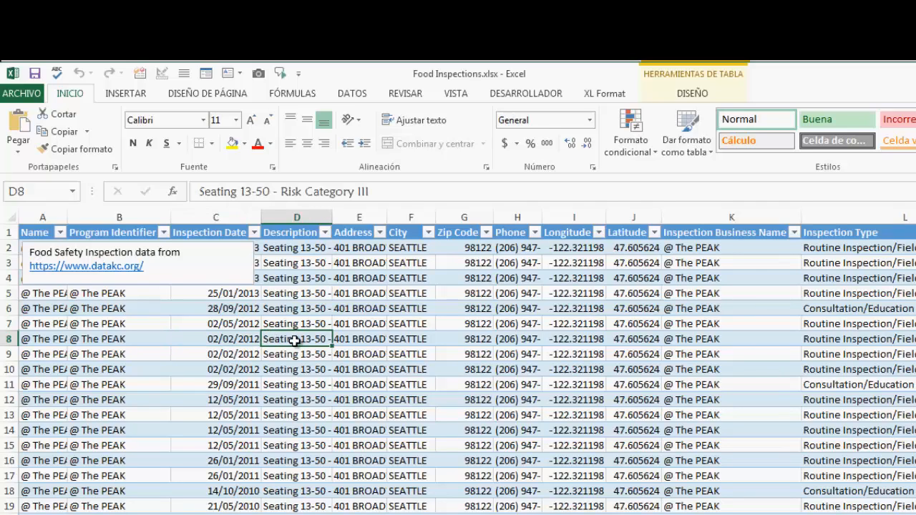
{"action": "left_click", "coordinate": [351, 343]}
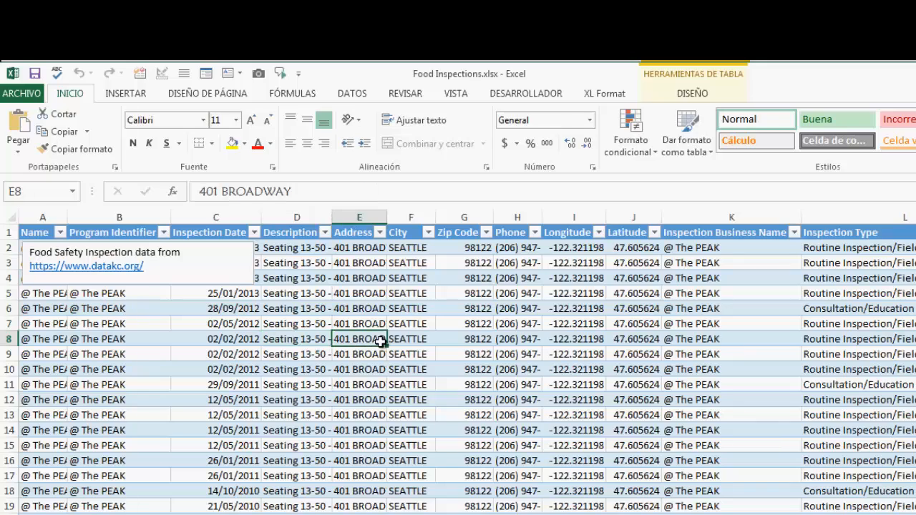
{"action": "left_click", "coordinate": [405, 338]}
{"action": "left_click", "coordinate": [456, 339]}
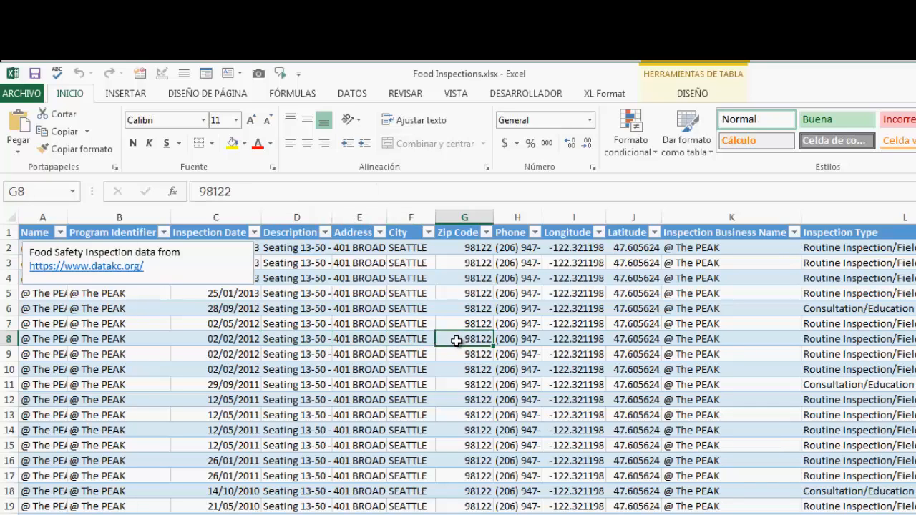
{"action": "left_click", "coordinate": [571, 343]}
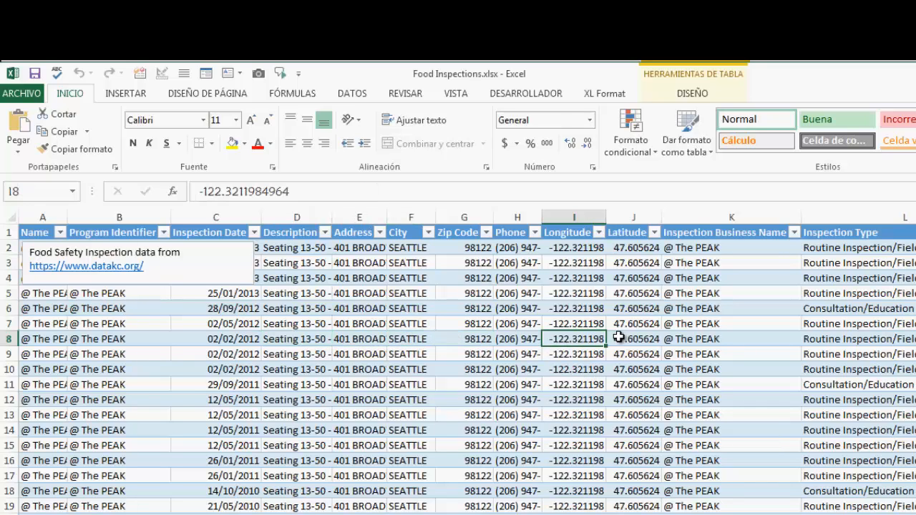
{"action": "left_click", "coordinate": [620, 338]}
Examine the table's remaining columns from Inspection Business Name through Location, including the inspection scores, results and violation details.
{"action": "left_click", "coordinate": [692, 344]}
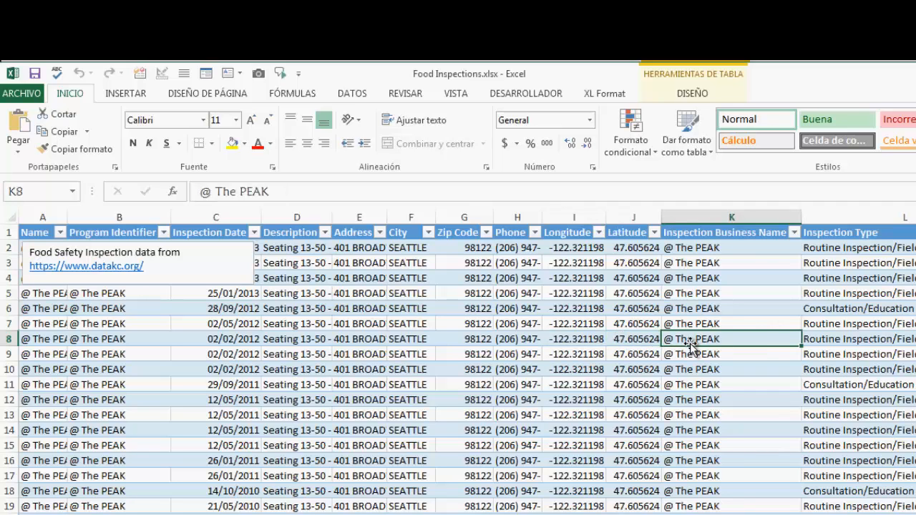
{"action": "left_click", "coordinate": [809, 341]}
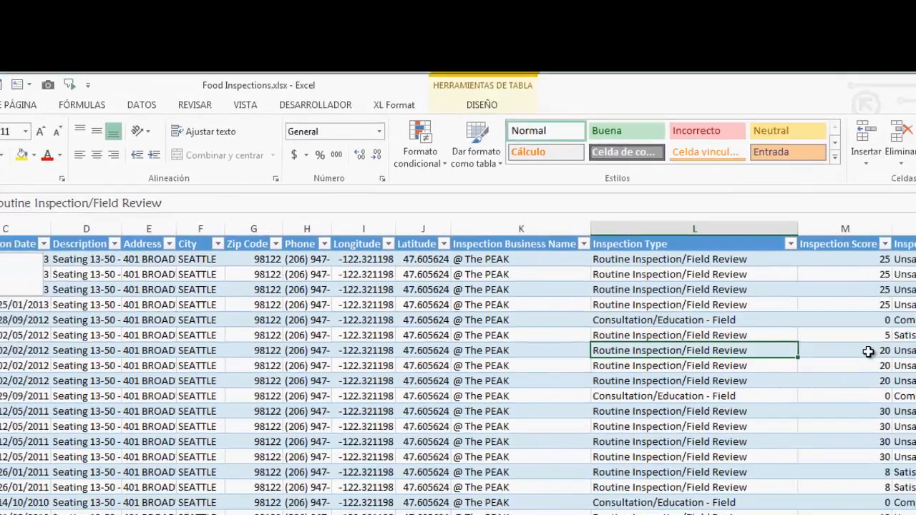
{"action": "left_click", "coordinate": [915, 339]}
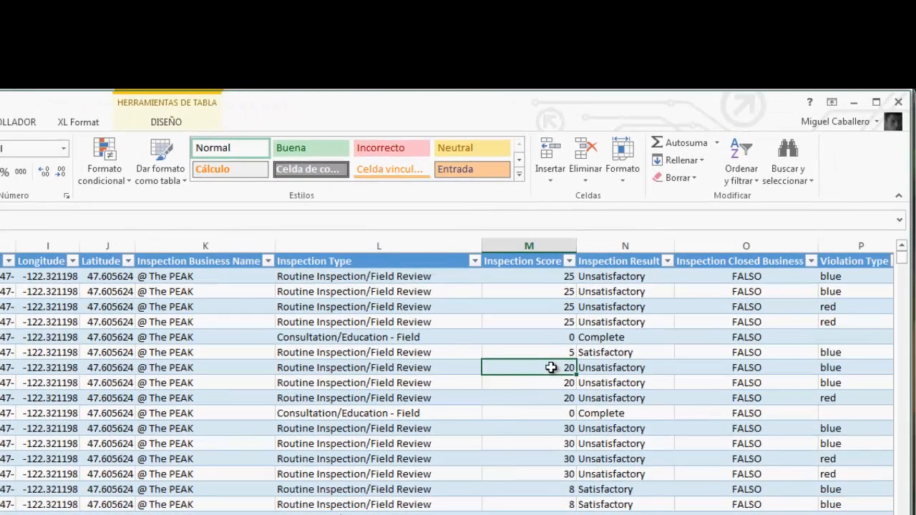
{"action": "left_click", "coordinate": [606, 369]}
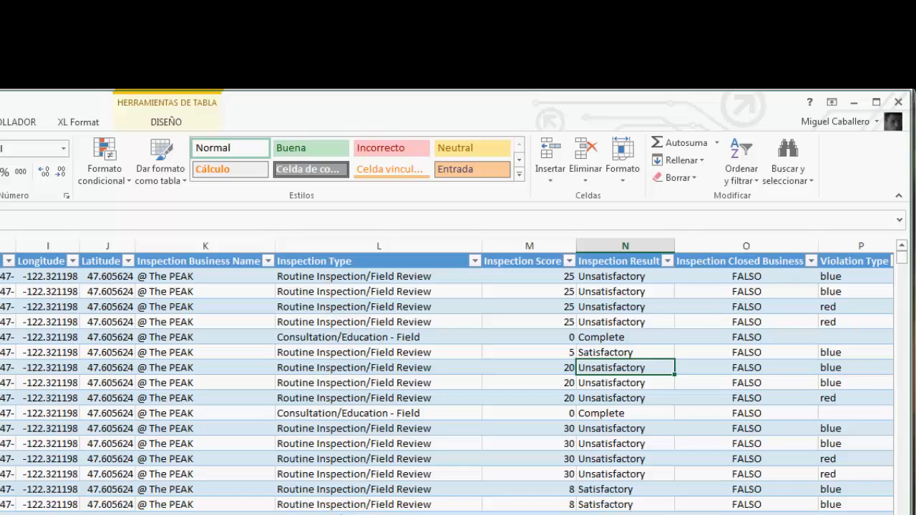
{"action": "scroll", "coordinate": [446, 374], "scroll_direction": "right", "scroll_amount": 3}
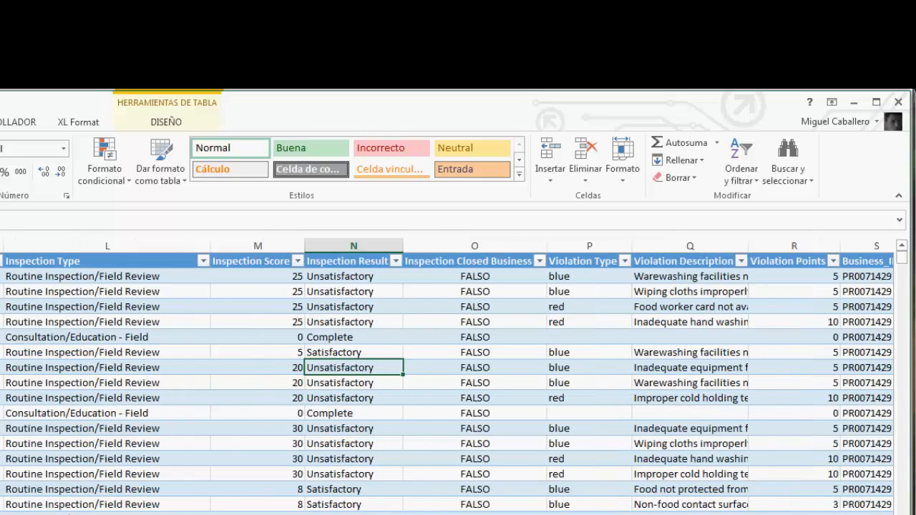
{"action": "scroll", "coordinate": [573, 511], "scroll_direction": "left", "scroll_amount": 1}
{"action": "left_click", "coordinate": [620, 368]}
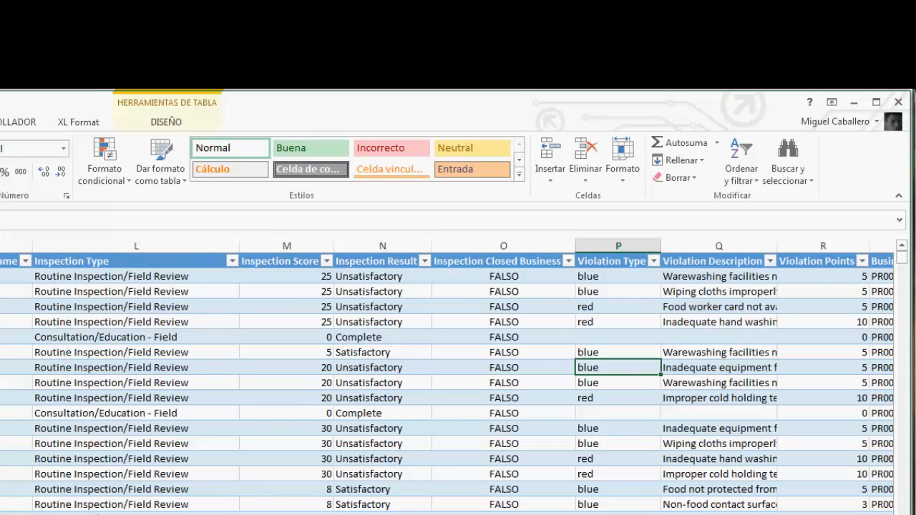
{"action": "scroll", "coordinate": [446, 380], "scroll_direction": "right", "scroll_amount": 2}
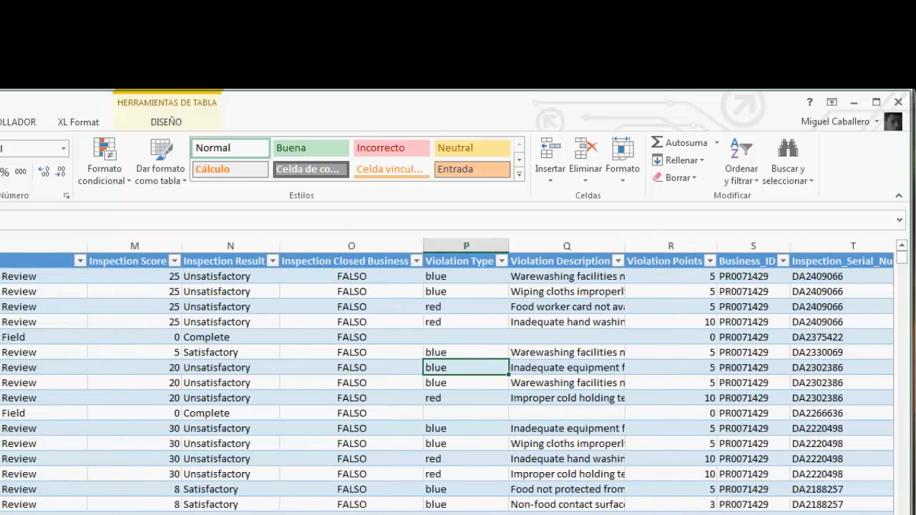
{"action": "scroll", "coordinate": [447, 379], "scroll_direction": "right", "scroll_amount": 2}
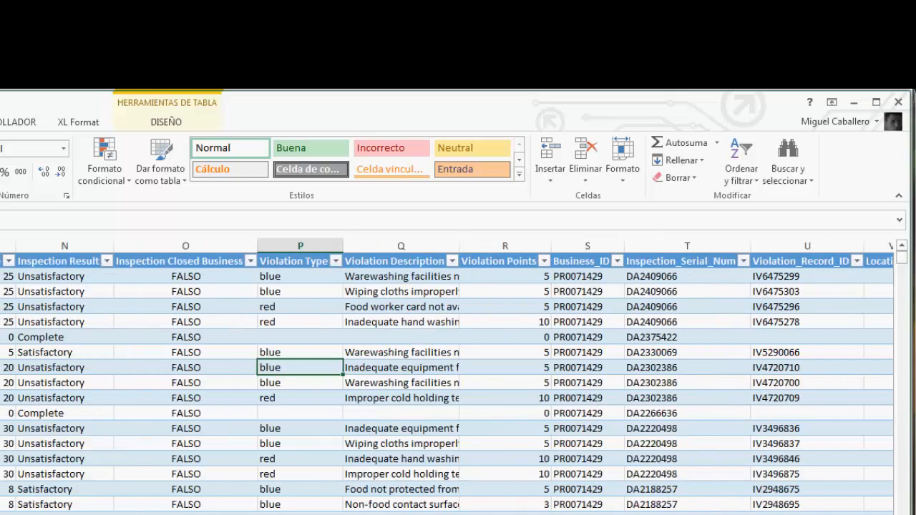
{"action": "scroll", "coordinate": [447, 374], "scroll_direction": "right", "scroll_amount": 1}
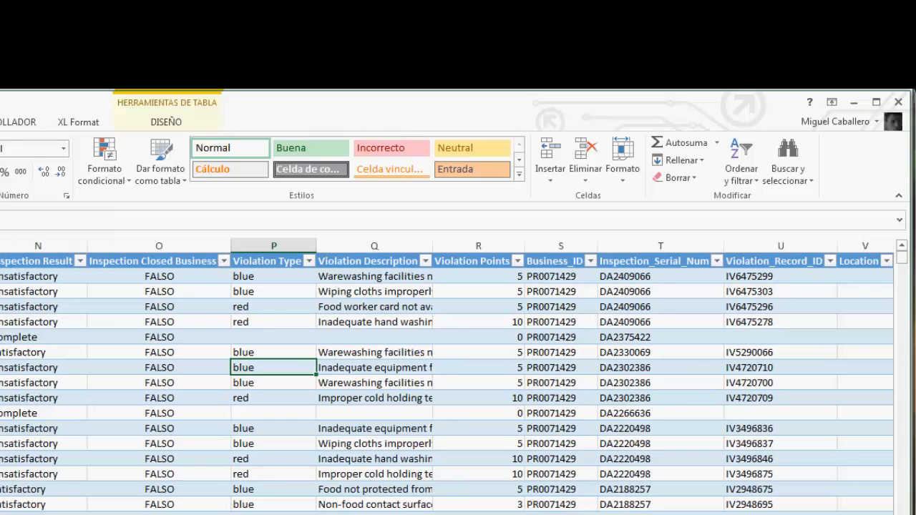
{"action": "left_click", "coordinate": [385, 373]}
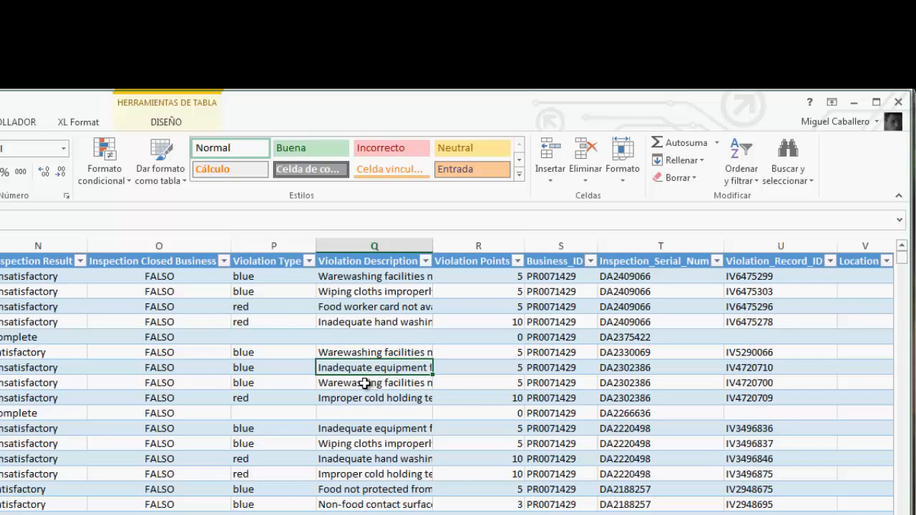
{"action": "left_click", "coordinate": [516, 371]}
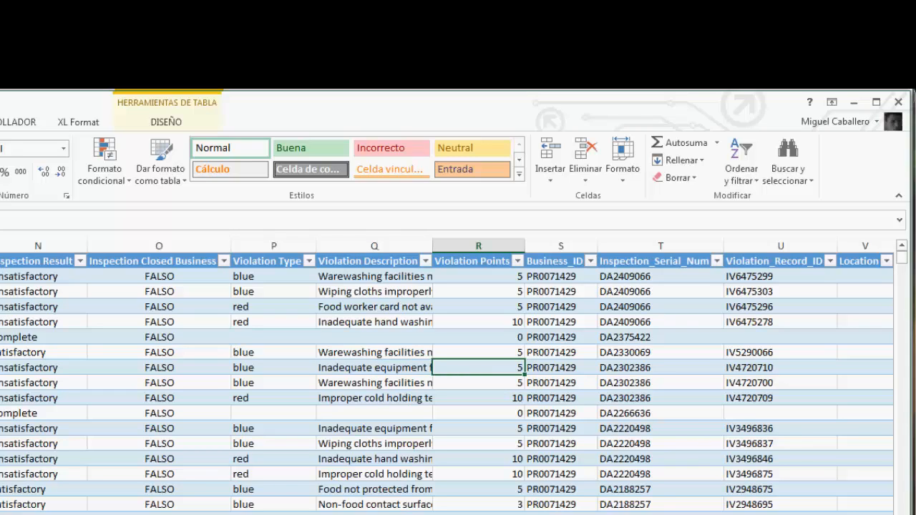
{"action": "scroll", "coordinate": [447, 374], "scroll_direction": "left", "scroll_amount": 3}
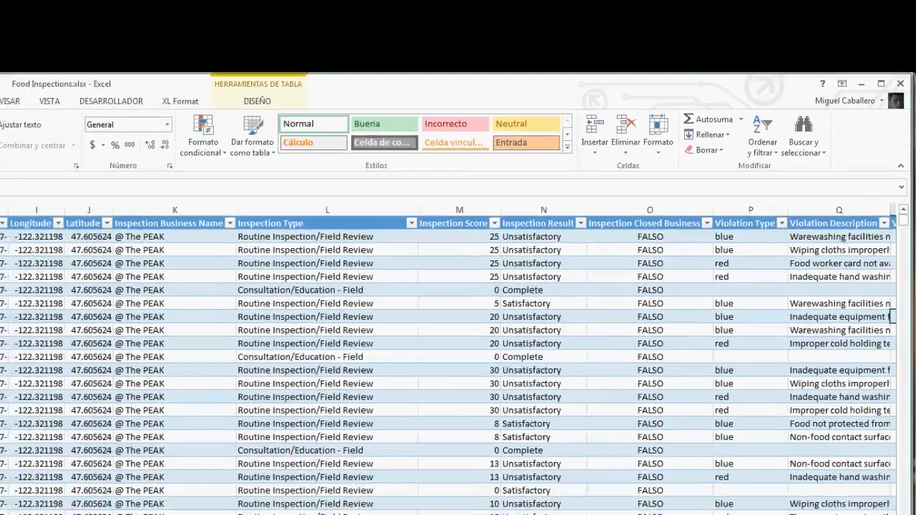
{"action": "left_click_drag", "start_coordinate": [723, 505], "coordinate": [665, 506]}
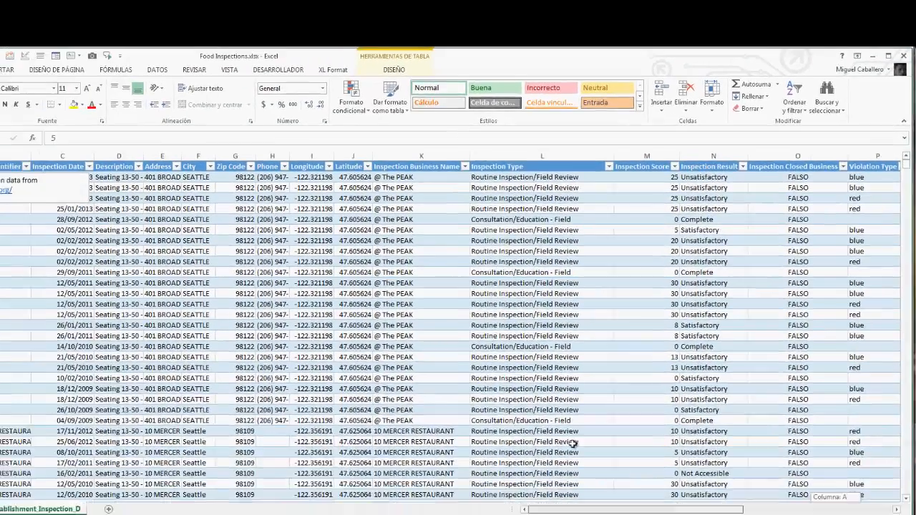
{"action": "left_click", "coordinate": [123, 273]}
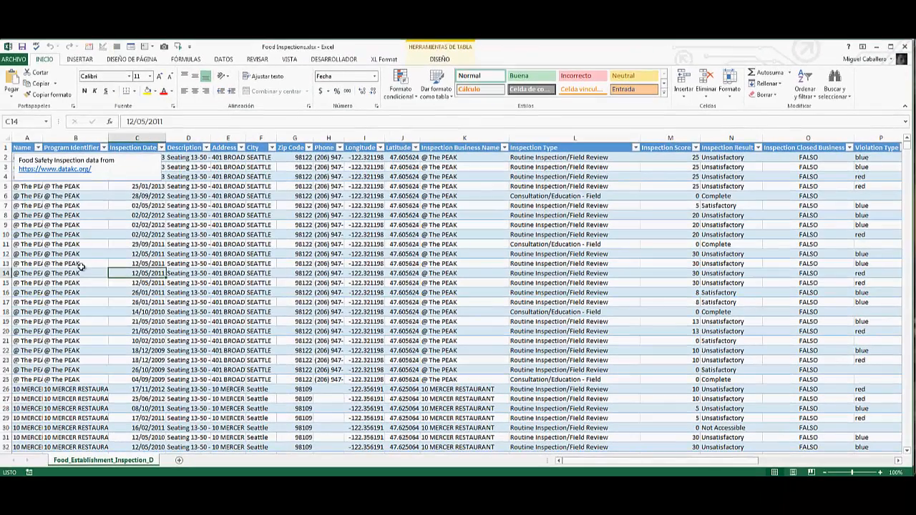
{"action": "left_click", "coordinate": [68, 254]}
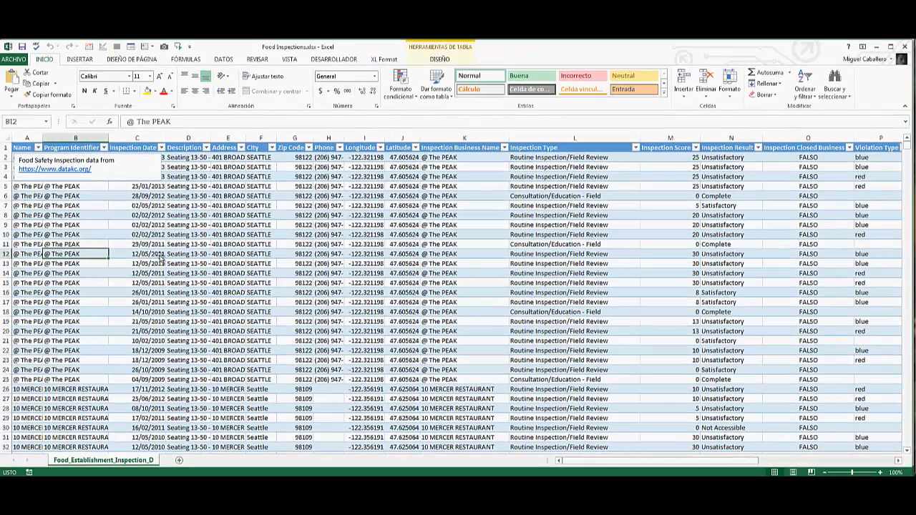
{"action": "left_click", "coordinate": [162, 254]}
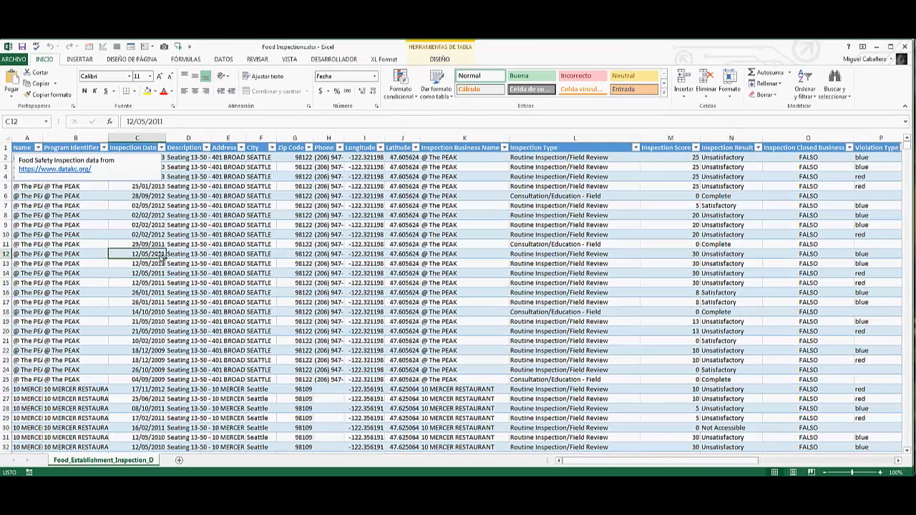
{"action": "left_click", "coordinate": [244, 243]}
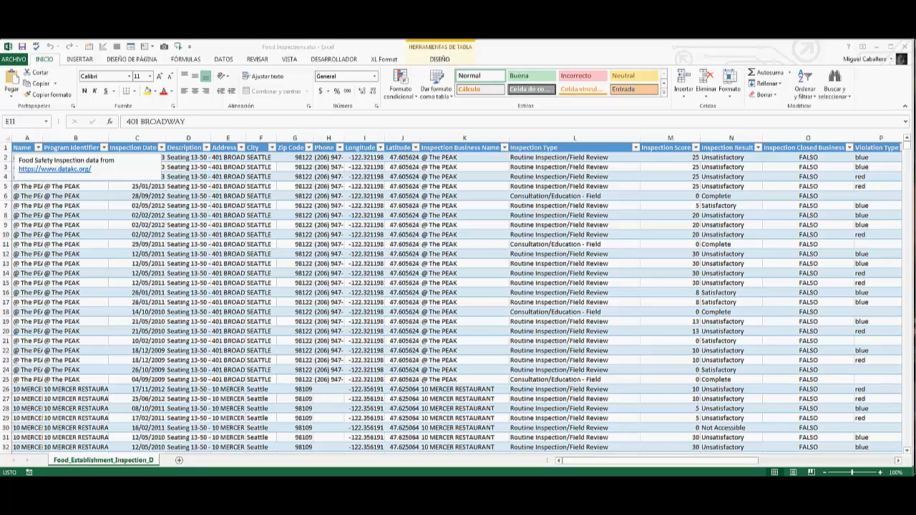
{"action": "left_click", "coordinate": [176, 254]}
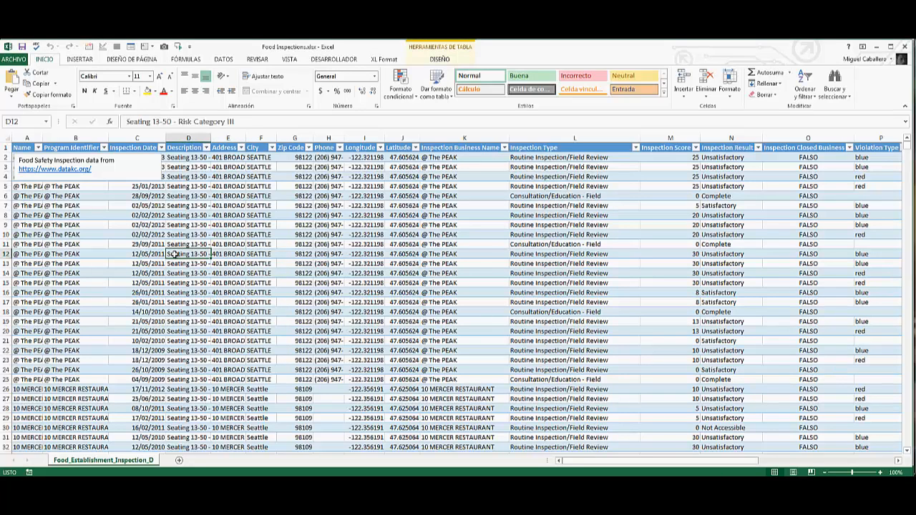
{"action": "left_click", "coordinate": [150, 236]}
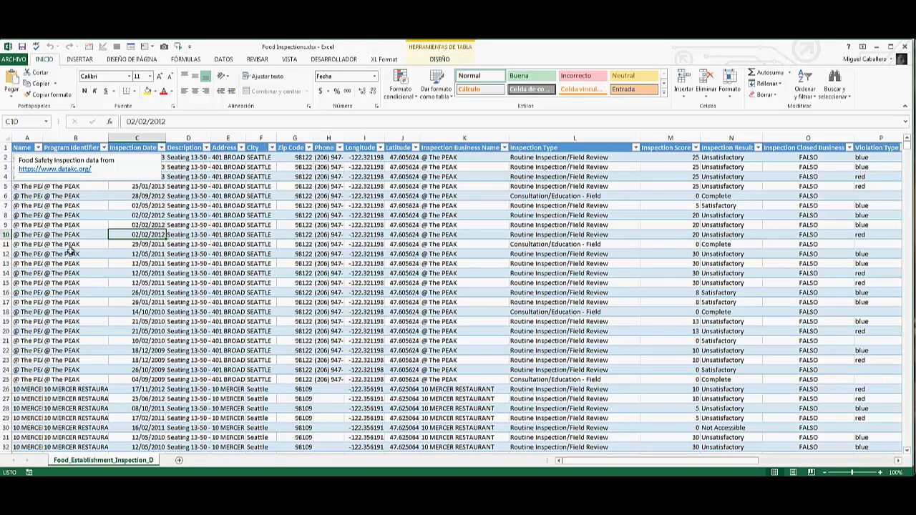
{"action": "left_click", "coordinate": [69, 252]}
{"action": "left_click", "coordinate": [259, 254]}
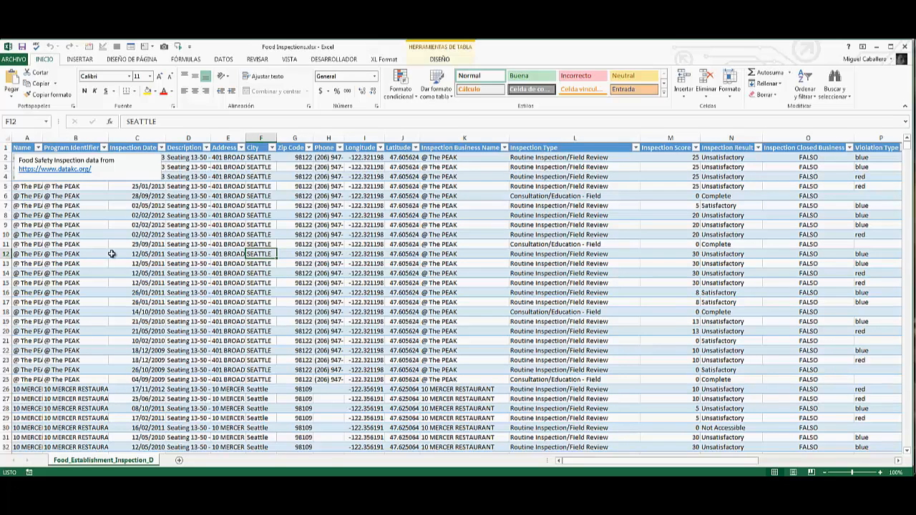
{"action": "left_click", "coordinate": [243, 303]}
{"action": "left_click", "coordinate": [85, 273]}
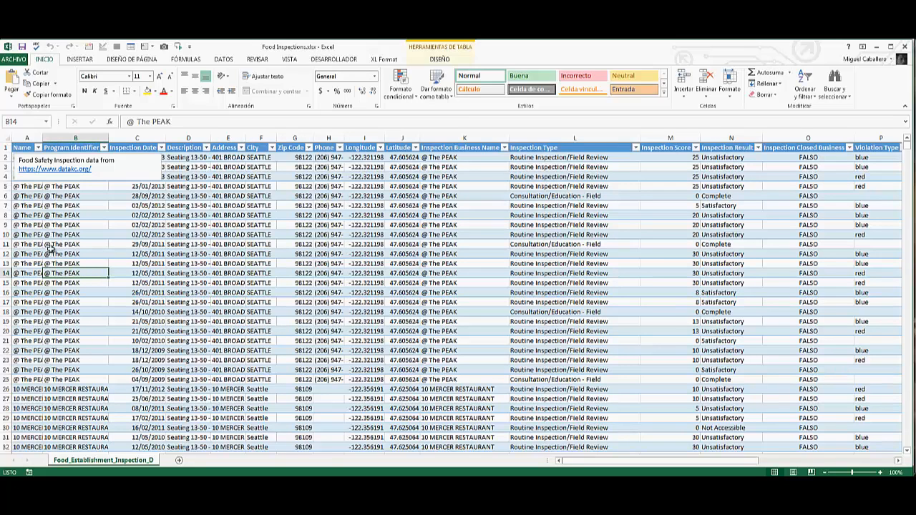
{"action": "left_click", "coordinate": [79, 245]}
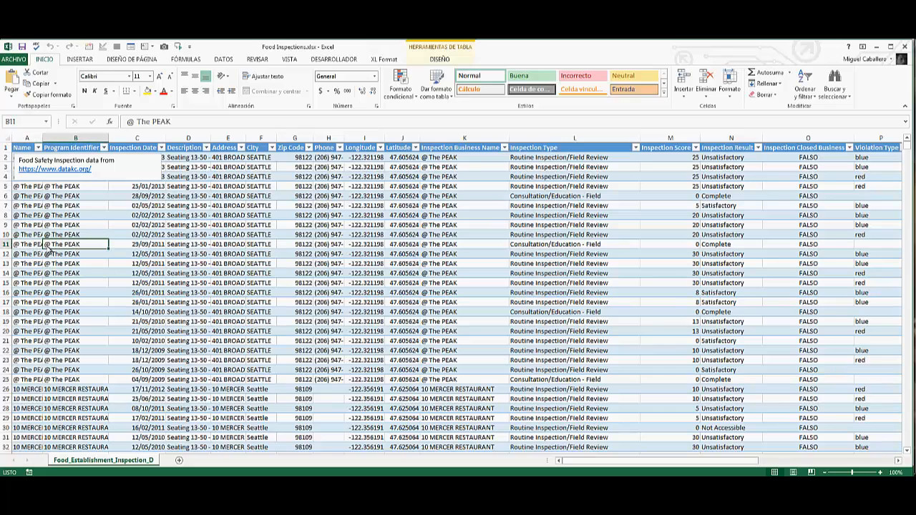
{"action": "left_click", "coordinate": [215, 243]}
{"action": "left_click", "coordinate": [35, 245]}
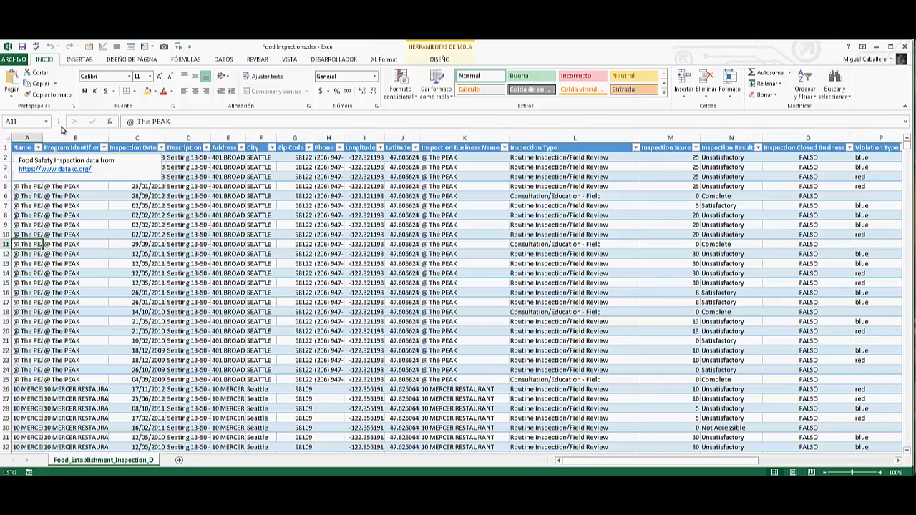
{"action": "left_click", "coordinate": [81, 61]}
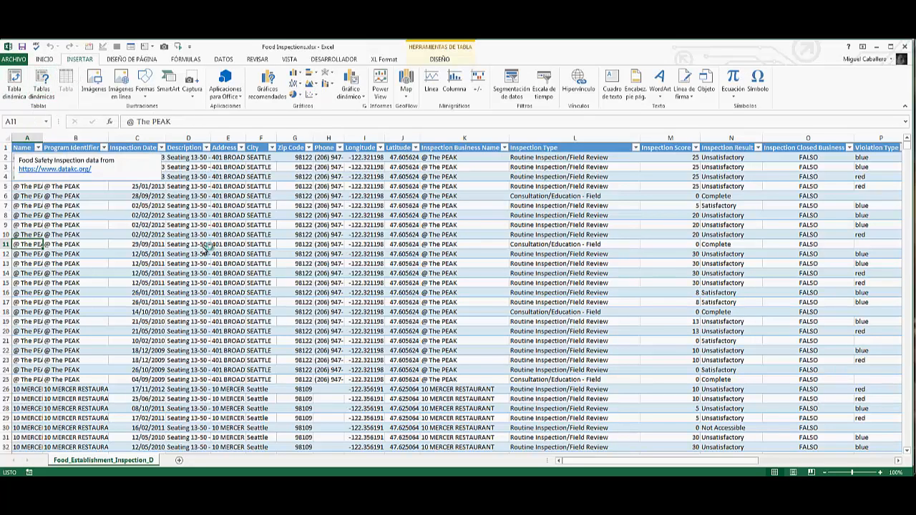
{"action": "left_click", "coordinate": [218, 282]}
{"action": "left_click", "coordinate": [102, 282]}
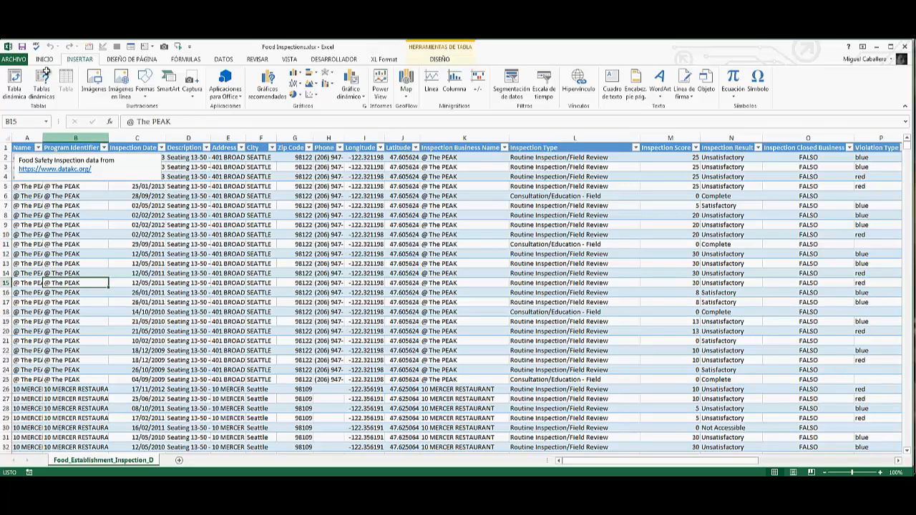
{"action": "left_click", "coordinate": [45, 58]}
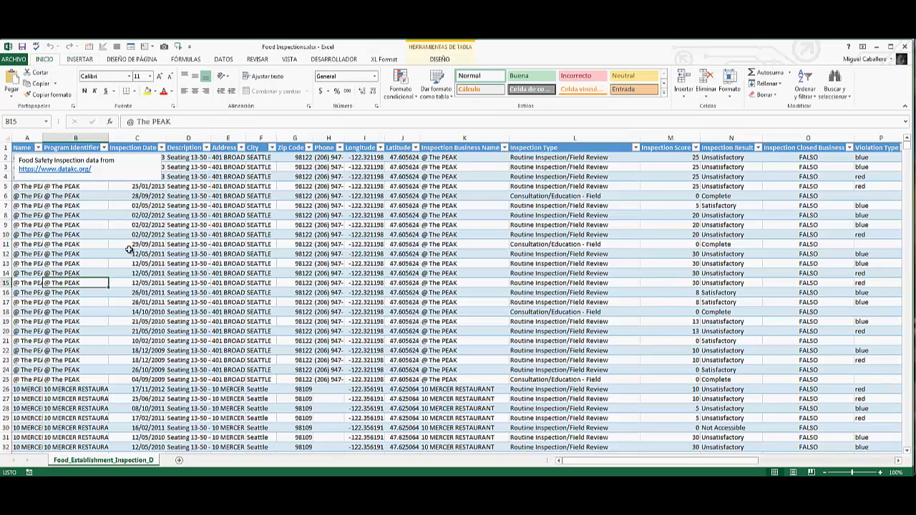
{"action": "left_click", "coordinate": [130, 251]}
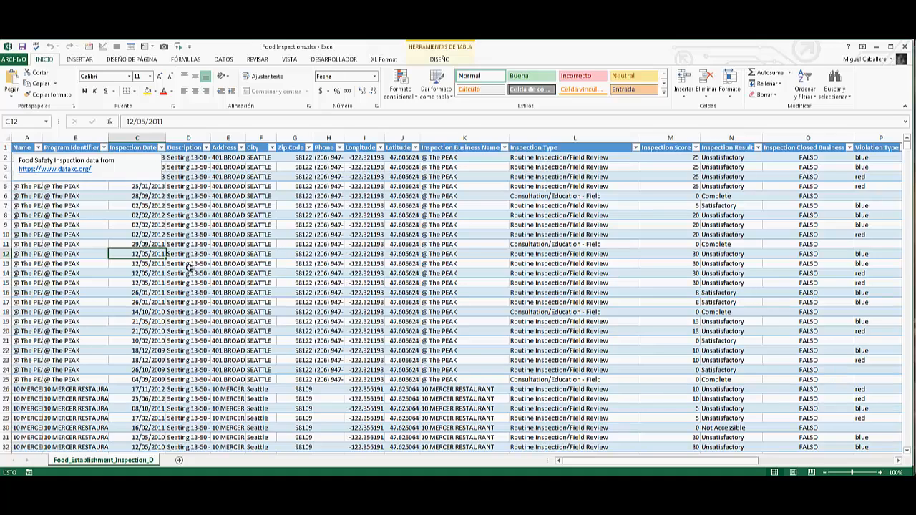
{"action": "left_click", "coordinate": [162, 264]}
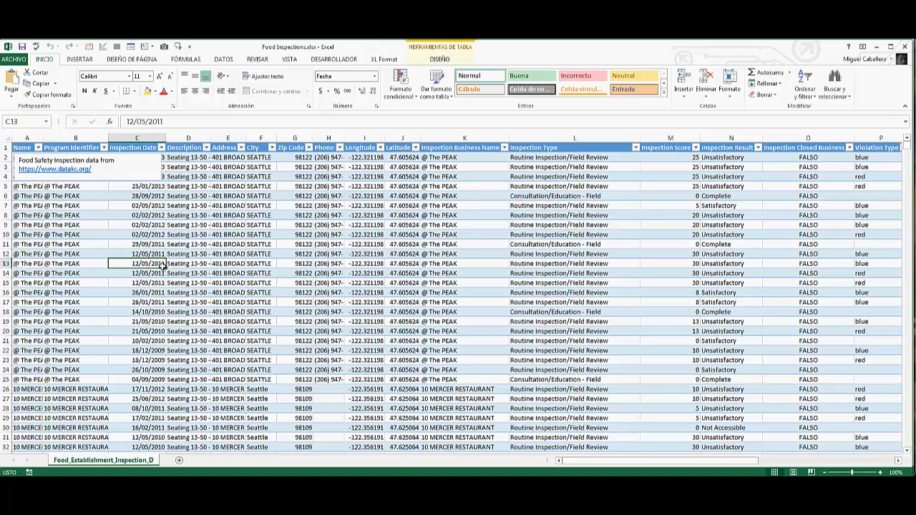
{"action": "left_click", "coordinate": [308, 268]}
{"action": "left_click", "coordinate": [111, 285]}
{"action": "left_click", "coordinate": [266, 274]}
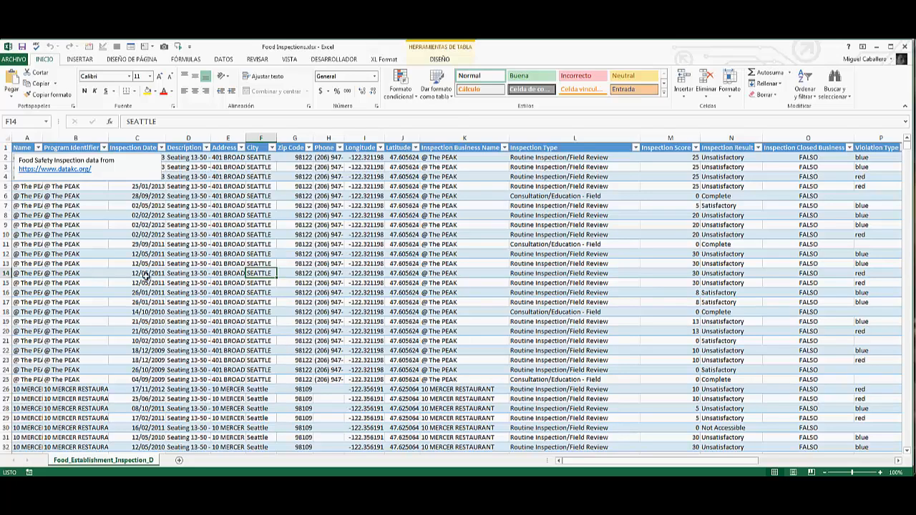
{"action": "left_click", "coordinate": [74, 283]}
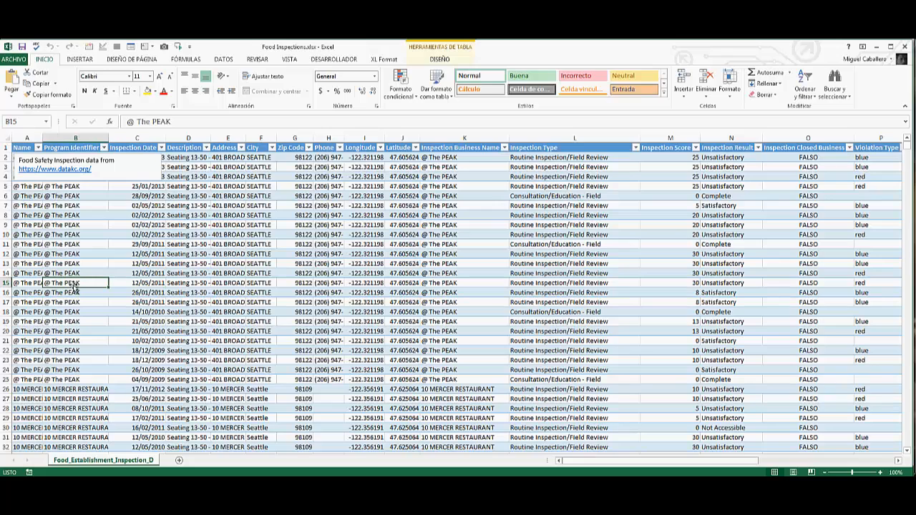
{"action": "left_click", "coordinate": [261, 275]}
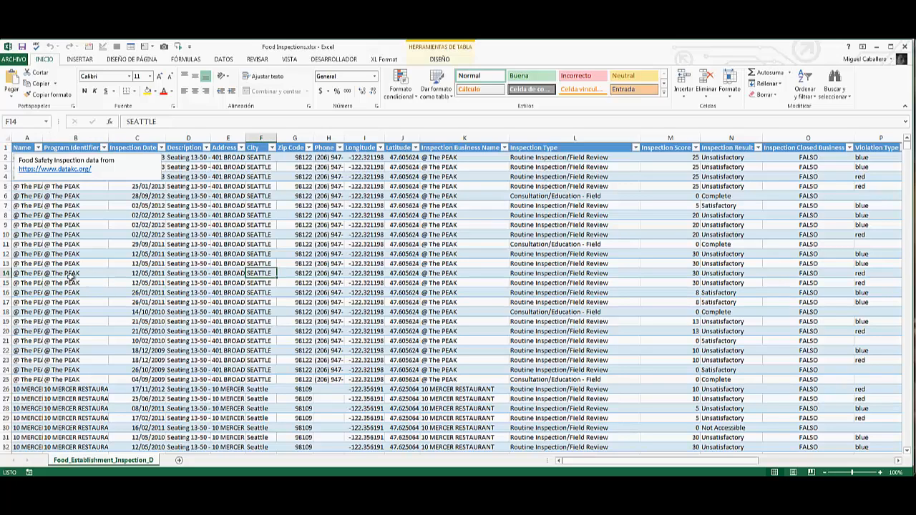
{"action": "left_click", "coordinate": [71, 276]}
{"action": "left_click", "coordinate": [69, 253]}
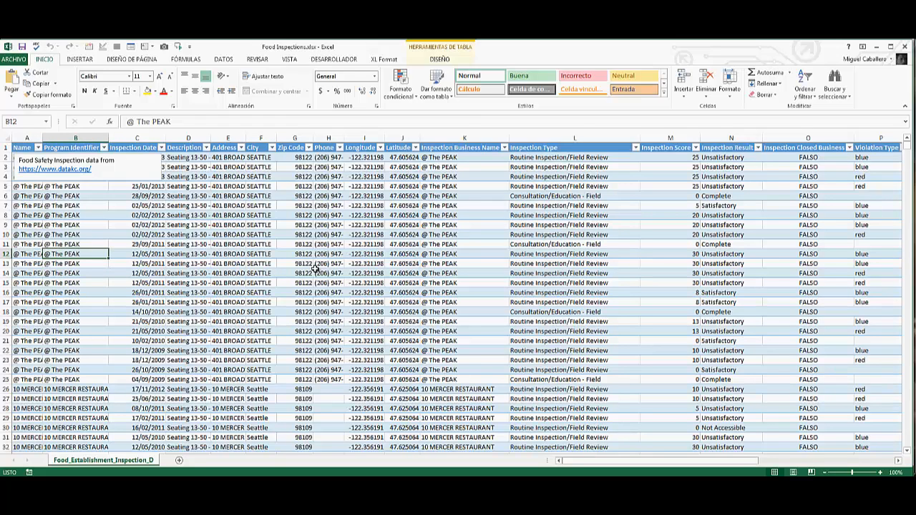
{"action": "left_click", "coordinate": [335, 273]}
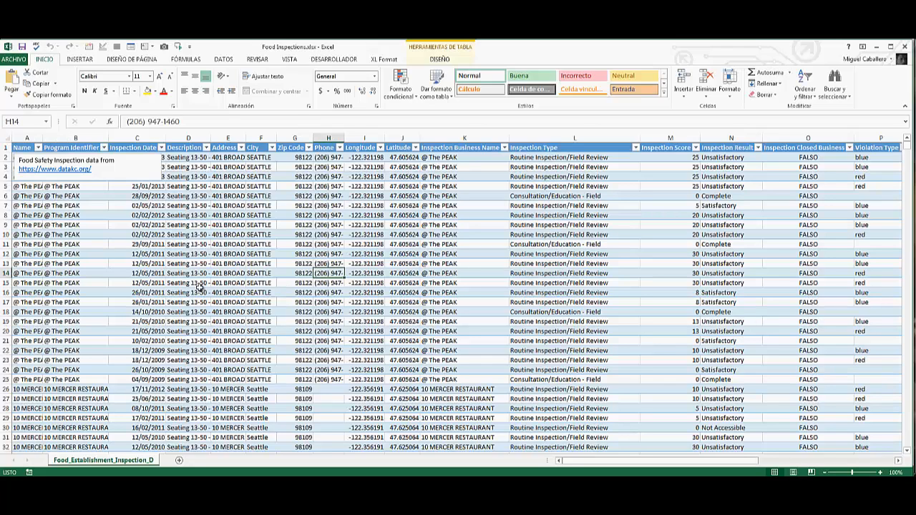
{"action": "left_click", "coordinate": [200, 287]}
{"action": "left_click", "coordinate": [147, 255]}
{"action": "left_click", "coordinate": [162, 237]}
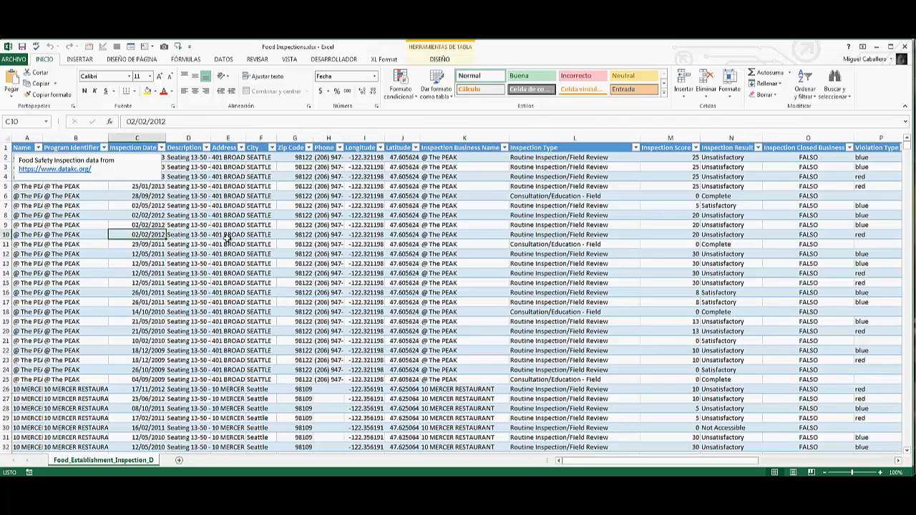
{"action": "left_click", "coordinate": [227, 238]}
{"action": "left_click", "coordinate": [402, 235]}
{"action": "left_click", "coordinate": [192, 255]}
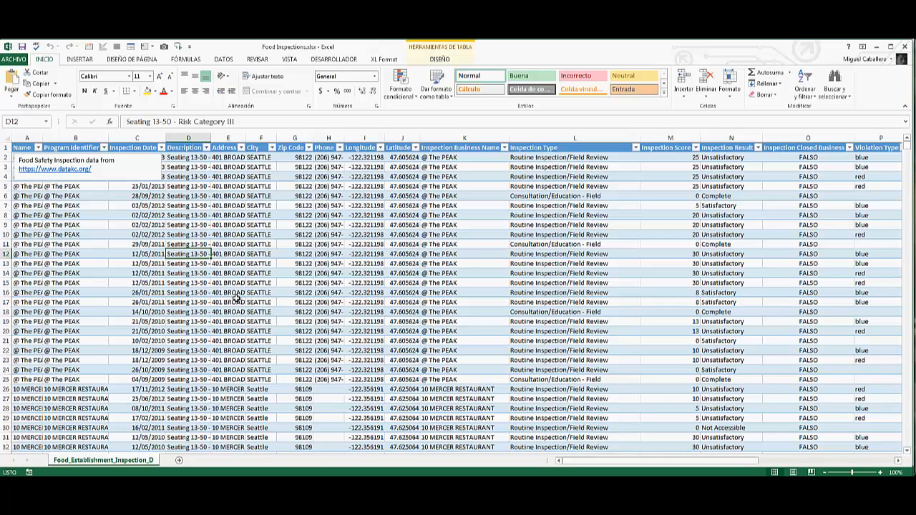
{"action": "left_click", "coordinate": [91, 300]}
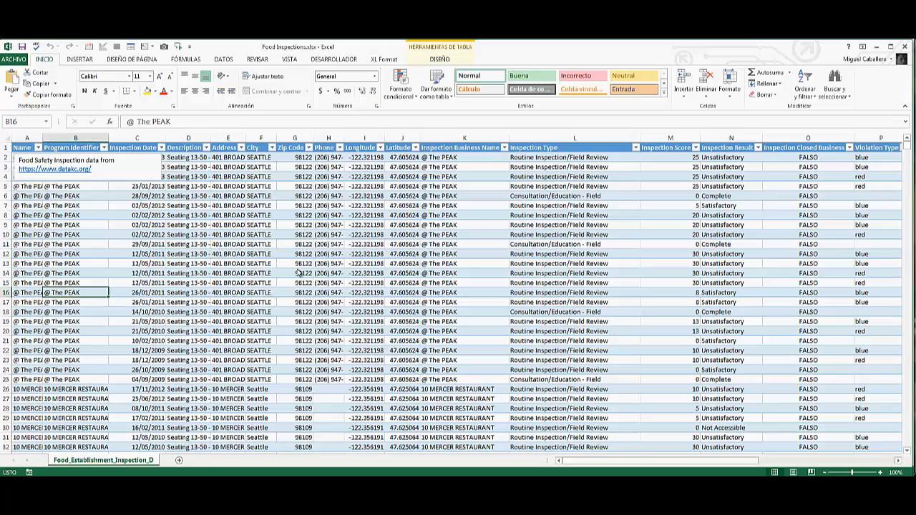
Launch GeoFlow from a cell inside the inspection table and create a new tour.
{"action": "left_click", "coordinate": [300, 273]}
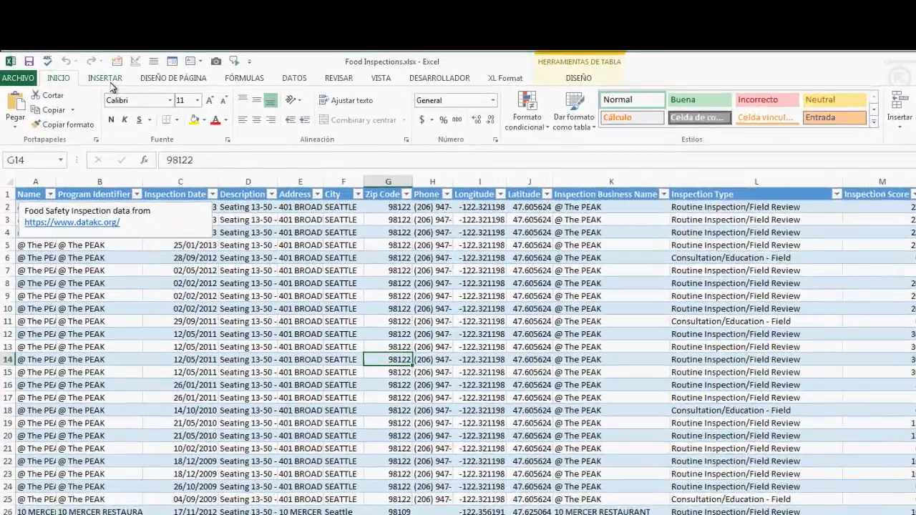
{"action": "left_click", "coordinate": [85, 63]}
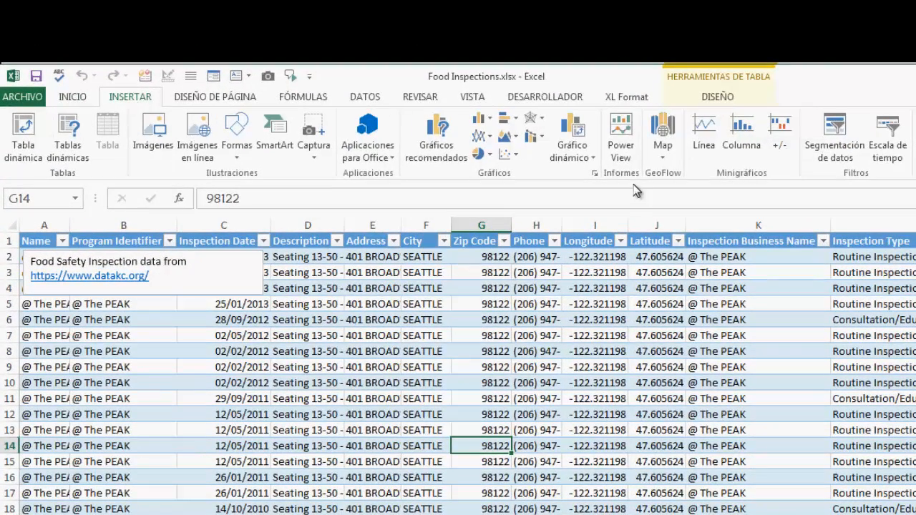
{"action": "left_click", "coordinate": [664, 161]}
{"action": "left_click", "coordinate": [664, 161]}
{"action": "left_click", "coordinate": [663, 152]}
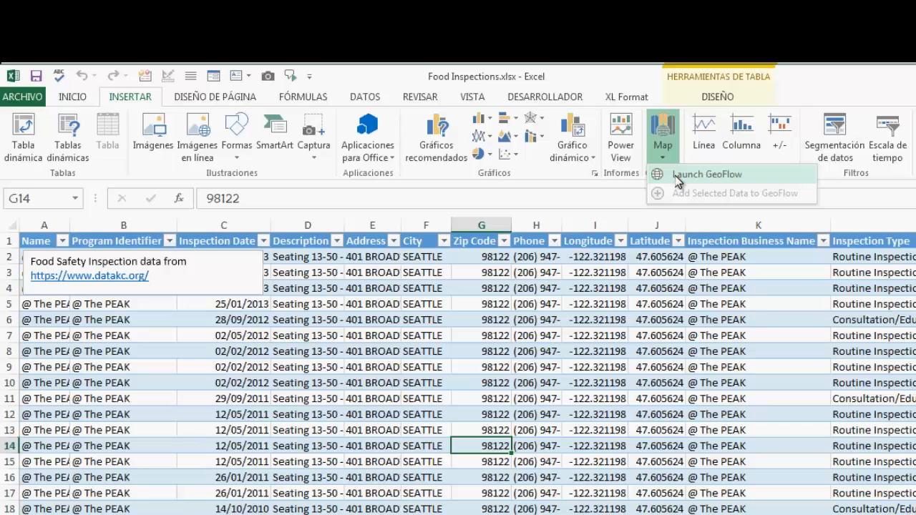
{"action": "left_click", "coordinate": [677, 176]}
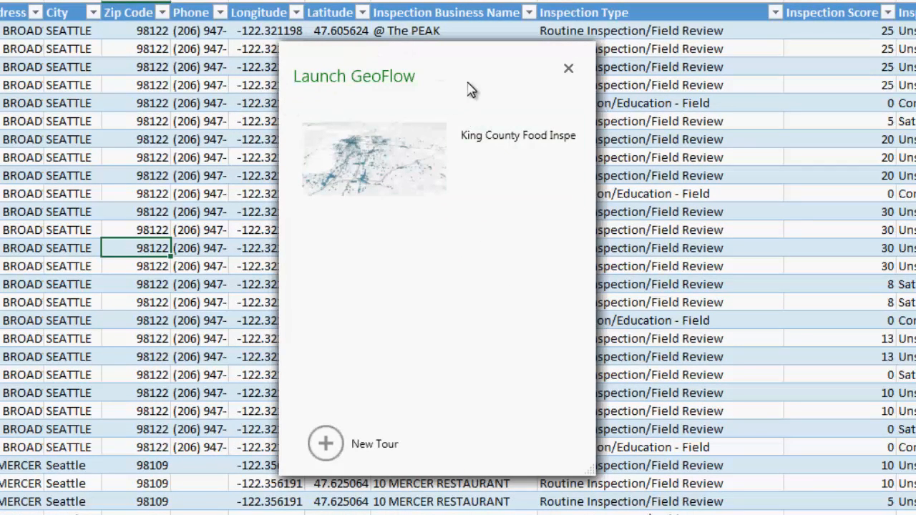
{"action": "left_click", "coordinate": [324, 445]}
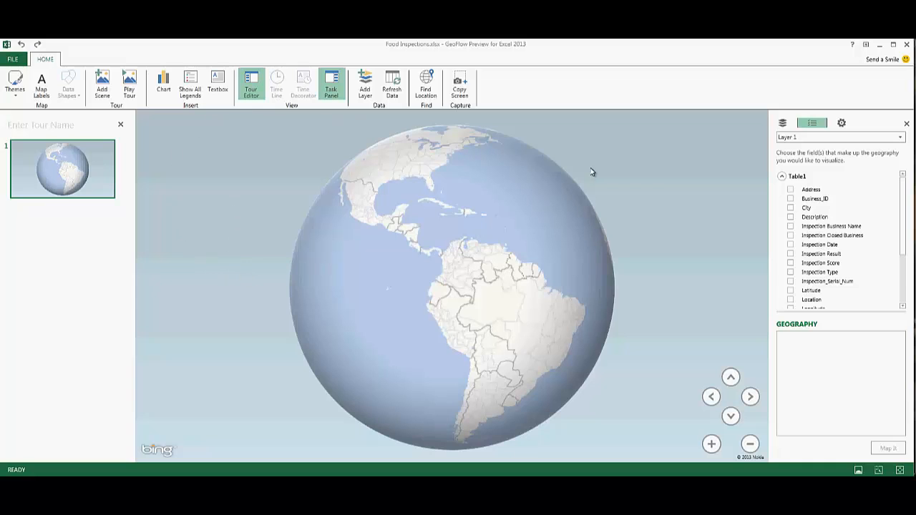
Explore the tour's globe by rotating it toward North America and zooming in and out over the central United States.
{"action": "left_click_drag", "start_coordinate": [346, 251], "coordinate": [390, 314]}
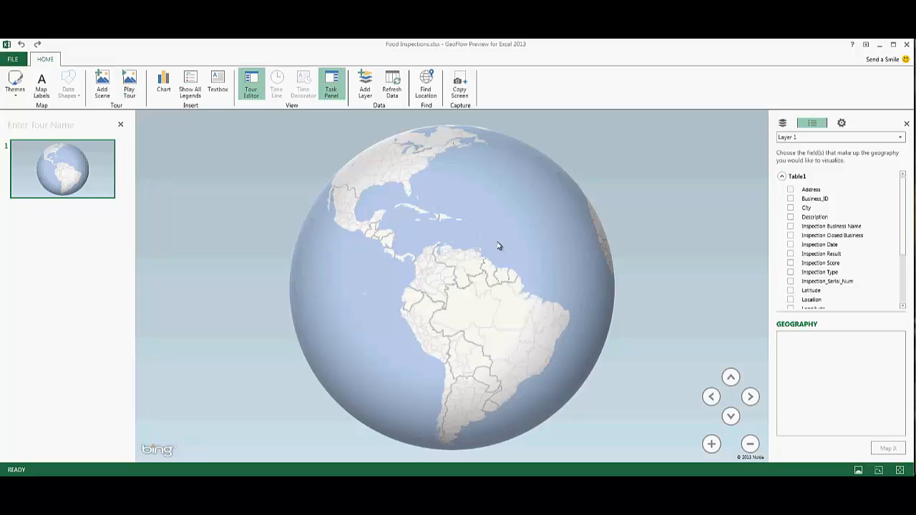
{"action": "left_click_drag", "start_coordinate": [499, 248], "coordinate": [515, 264]}
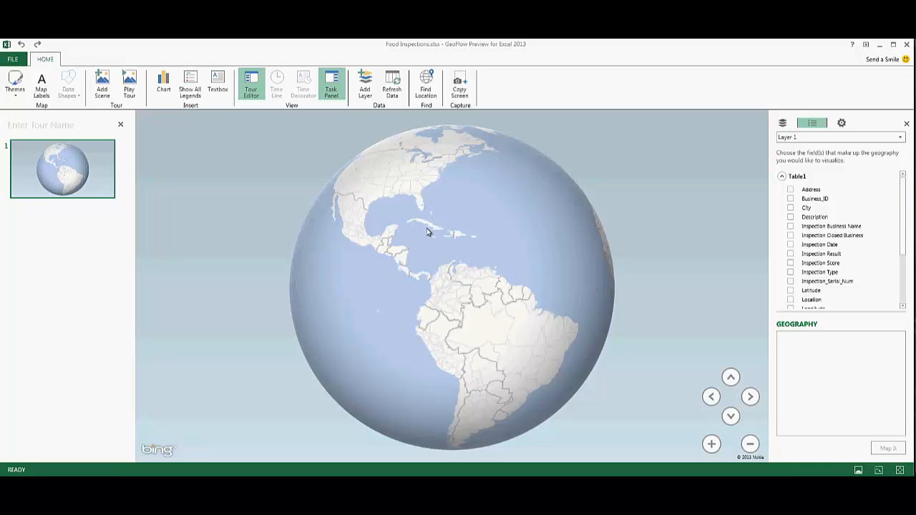
{"action": "left_click_drag", "start_coordinate": [442, 208], "coordinate": [467, 246]}
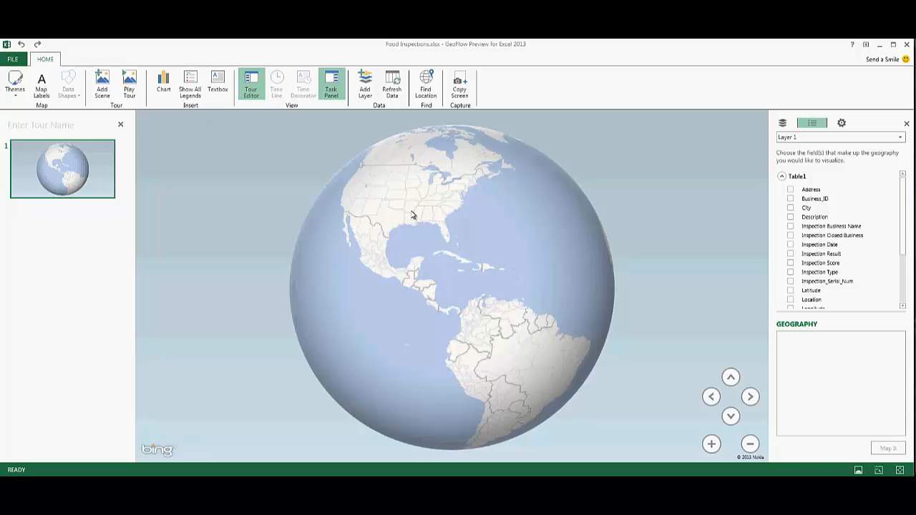
{"action": "scroll", "coordinate": [412, 214], "scroll_direction": "up", "scroll_amount": 5}
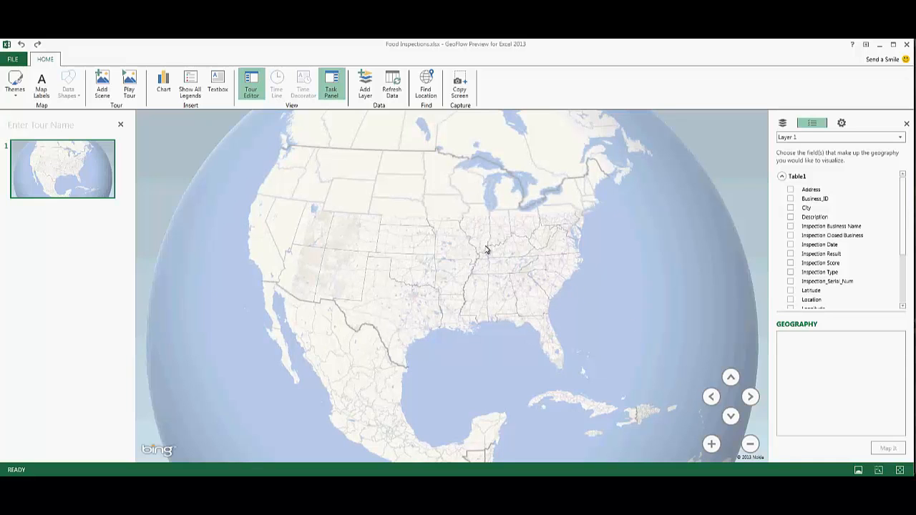
{"action": "scroll", "coordinate": [478, 262], "scroll_direction": "up", "scroll_amount": 5}
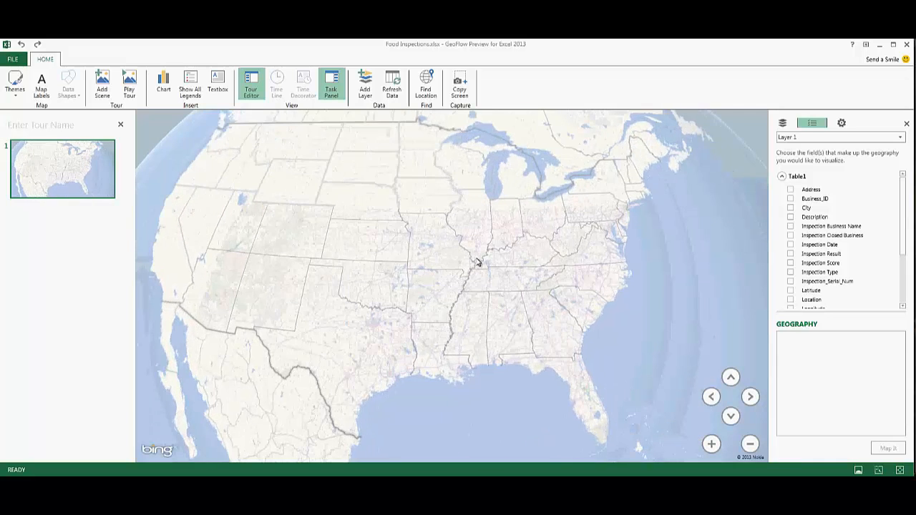
{"action": "scroll", "coordinate": [478, 262], "scroll_direction": "up", "scroll_amount": 2}
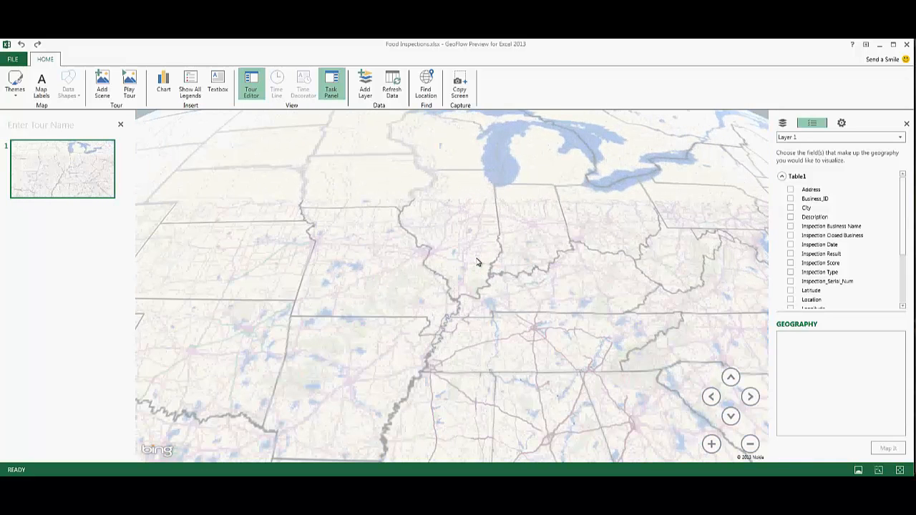
{"action": "scroll", "coordinate": [478, 262], "scroll_direction": "down", "scroll_amount": 7}
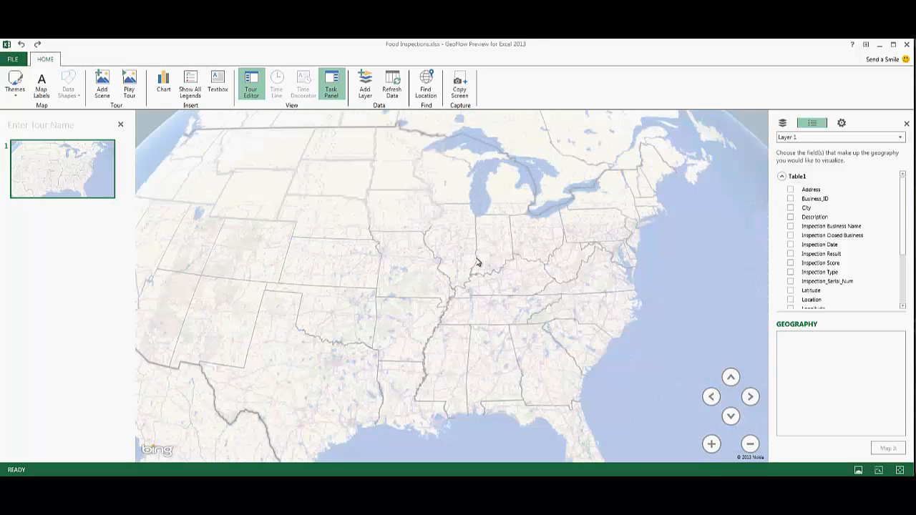
{"action": "scroll", "coordinate": [477, 262], "scroll_direction": "down", "scroll_amount": 3}
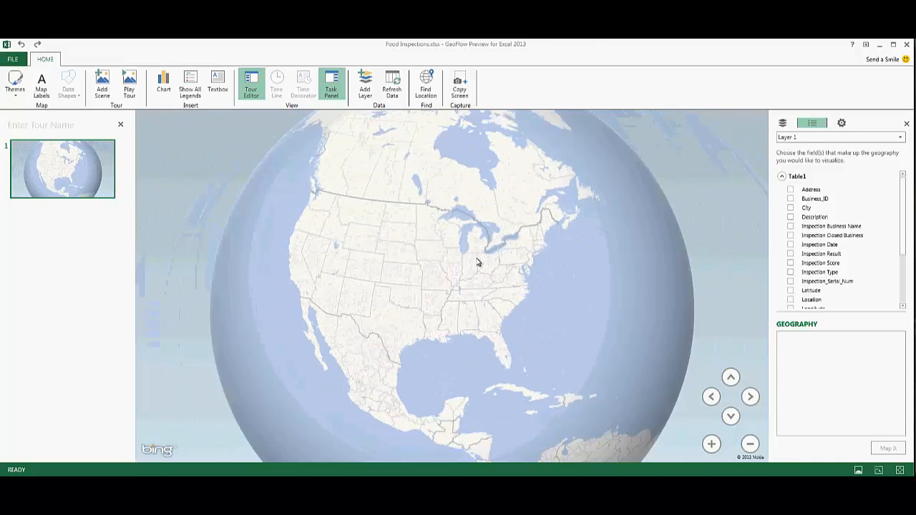
Examine the Great Lakes region and northern United States up close and from a tilted angle, ending with a whole-continent view.
{"action": "scroll", "coordinate": [477, 262], "scroll_direction": "up", "scroll_amount": 4}
{"action": "scroll", "coordinate": [478, 262], "scroll_direction": "up", "scroll_amount": 3}
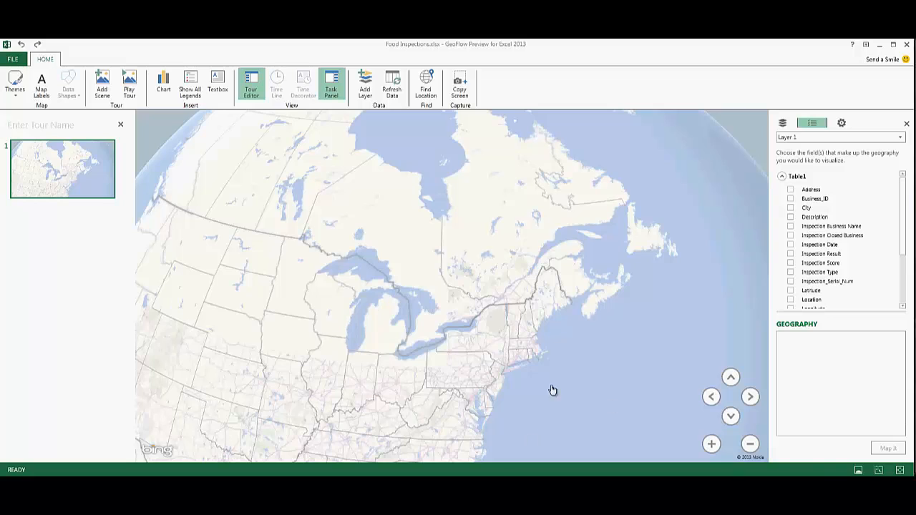
{"action": "scroll", "coordinate": [552, 390], "scroll_direction": "up", "scroll_amount": 2}
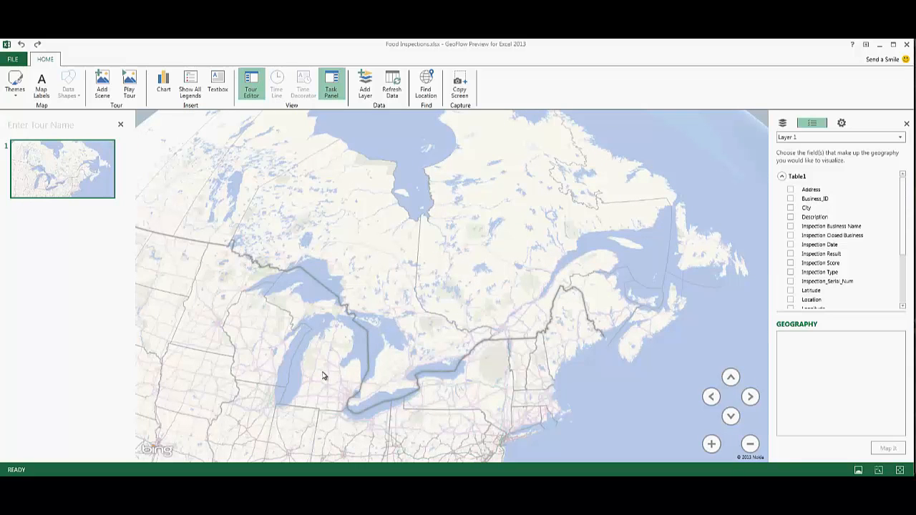
{"action": "left_click_drag", "start_coordinate": [323, 376], "coordinate": [408, 353]}
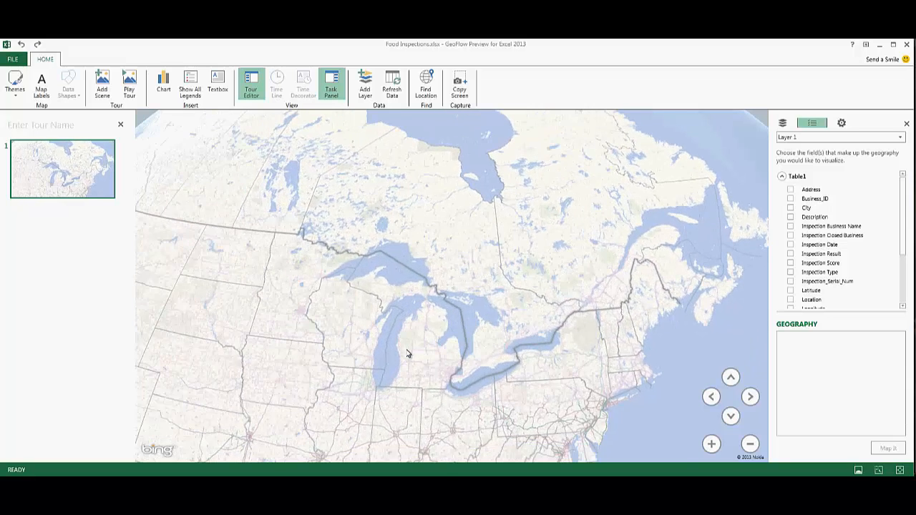
{"action": "left_click_drag", "start_coordinate": [419, 298], "coordinate": [530, 278]}
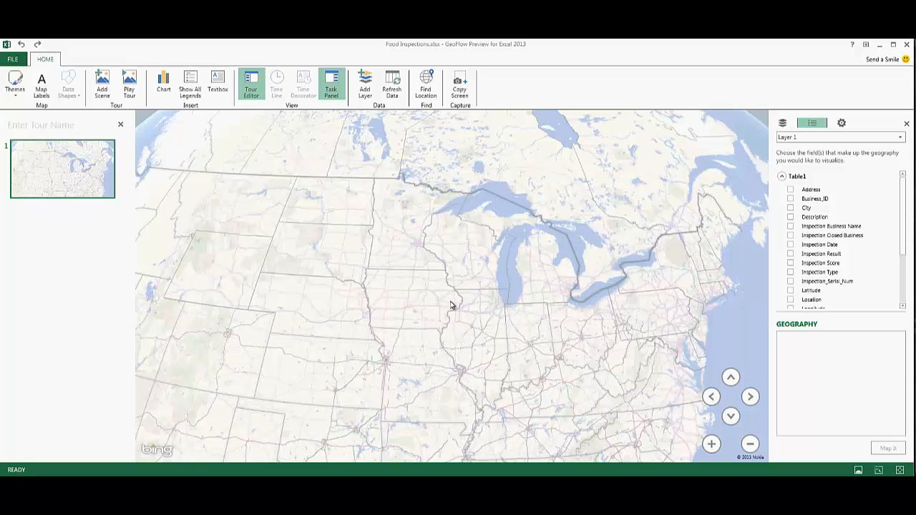
{"action": "scroll", "coordinate": [451, 309], "scroll_direction": "up", "scroll_amount": 1}
{"action": "mouse_move", "coordinate": [451, 307]}
{"action": "left_mouse_down", "text": "alt"}
{"action": "mouse_move", "coordinate": [462, 369]}
{"action": "mouse_move", "coordinate": [463, 311]}
{"action": "left_mouse_up", "text": "alt"}
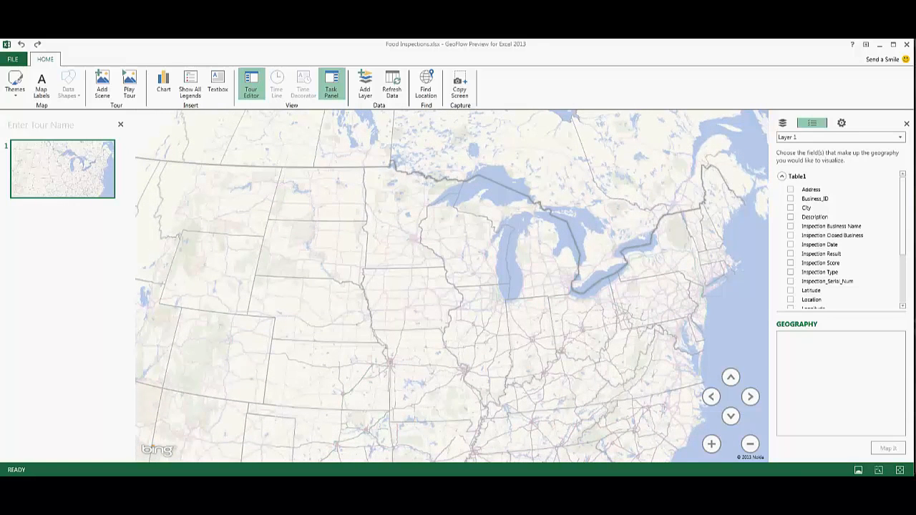
{"action": "left_click", "coordinate": [731, 416]}
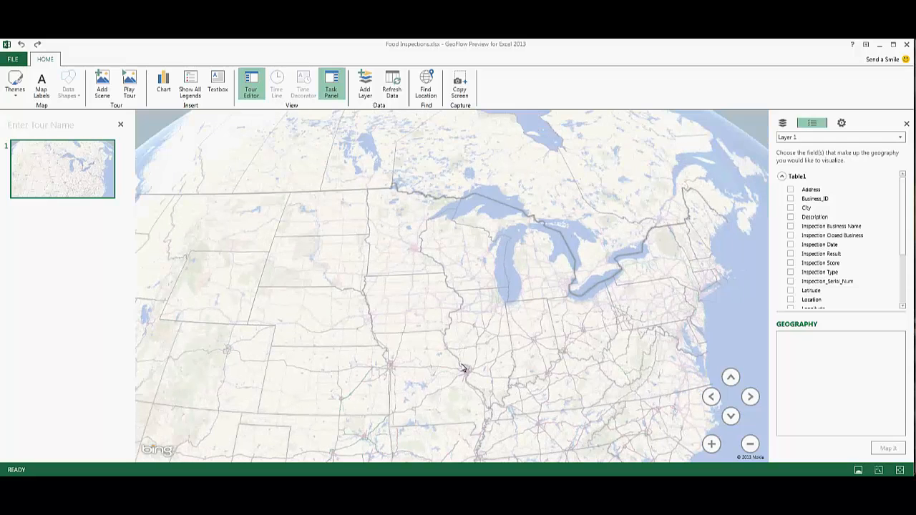
{"action": "scroll", "coordinate": [462, 369], "scroll_direction": "down", "scroll_amount": 4}
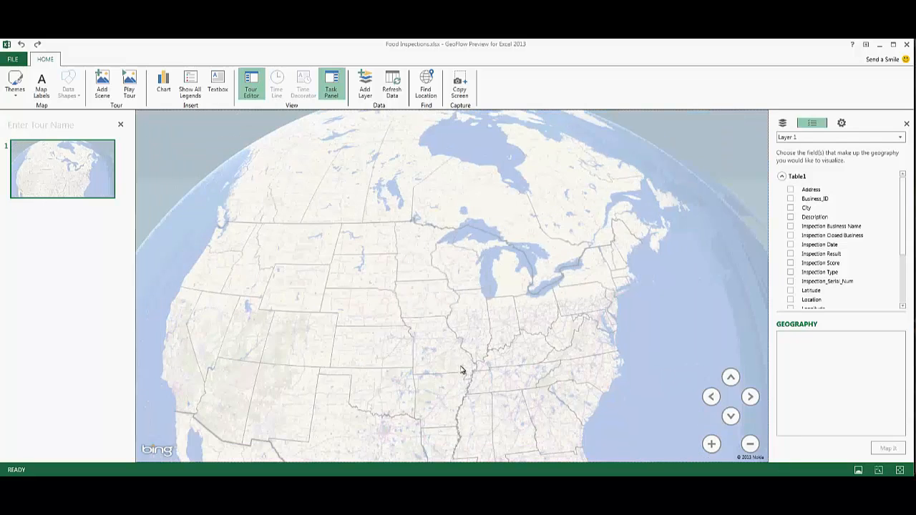
{"action": "scroll", "coordinate": [455, 362], "scroll_direction": "down", "scroll_amount": 2}
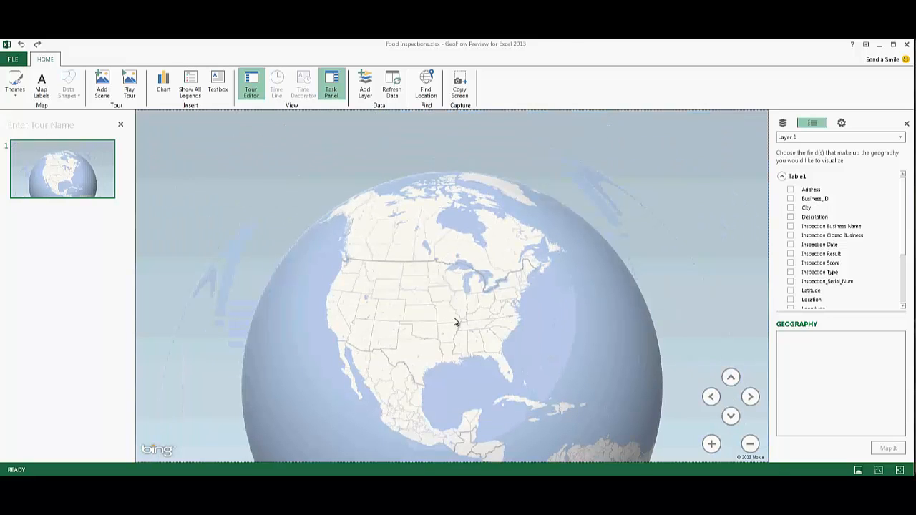
Tilt the globe back and forth over North America and get a closer view of the United States.
{"action": "left_click_drag", "start_coordinate": [456, 326], "coordinate": [472, 391], "text": "alt"}
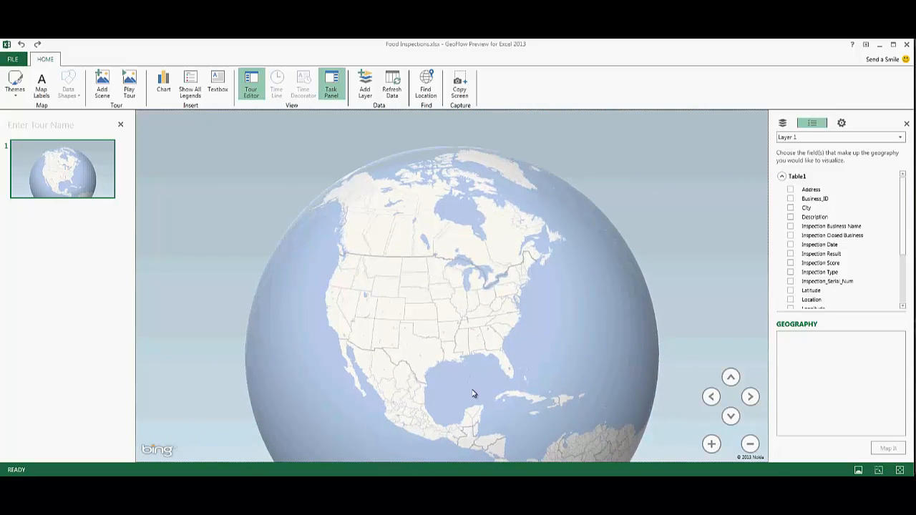
{"action": "left_click_drag", "start_coordinate": [461, 335], "coordinate": [459, 292], "text": "alt"}
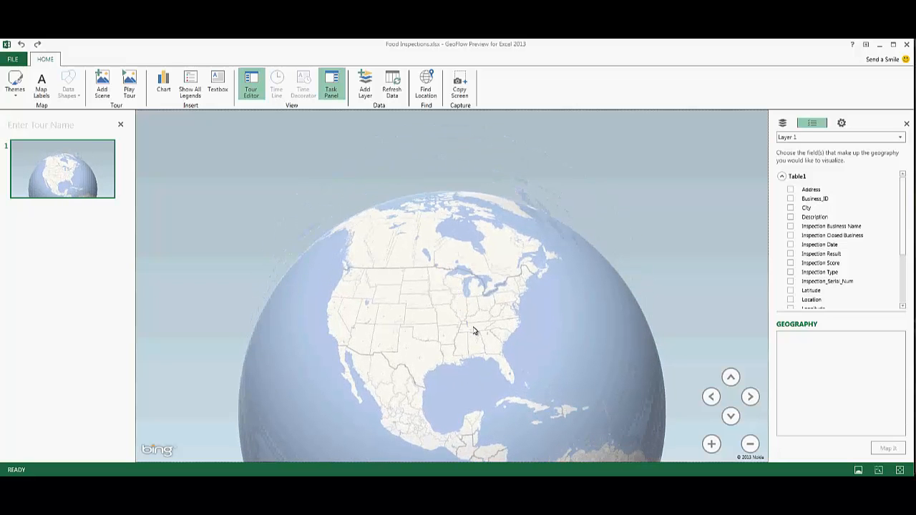
{"action": "scroll", "coordinate": [473, 331], "scroll_direction": "up", "scroll_amount": 2}
{"action": "scroll", "coordinate": [472, 331], "scroll_direction": "up", "scroll_amount": 3}
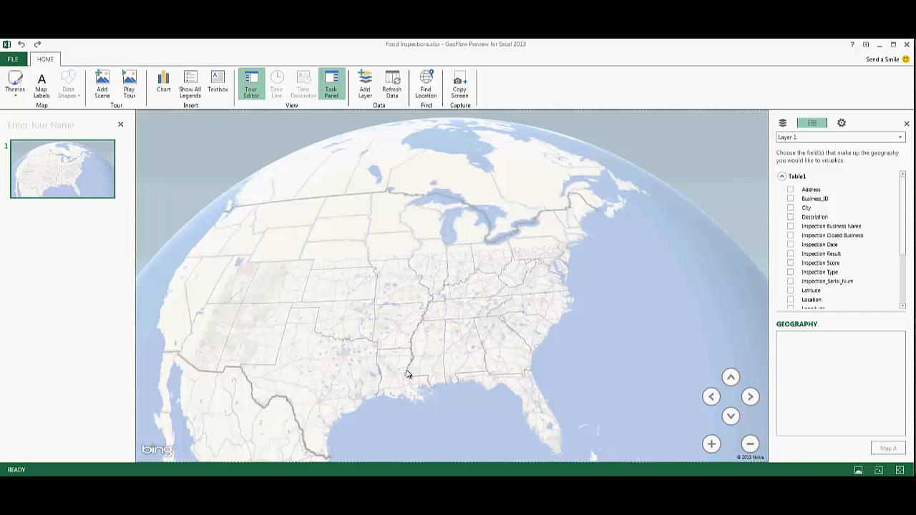
Explore the United States by shifting the globe east and west between the Pacific and Atlantic coasts.
{"action": "key", "text": "Right"}
{"action": "key", "text": "Right"}
{"action": "key", "text": "Left"}
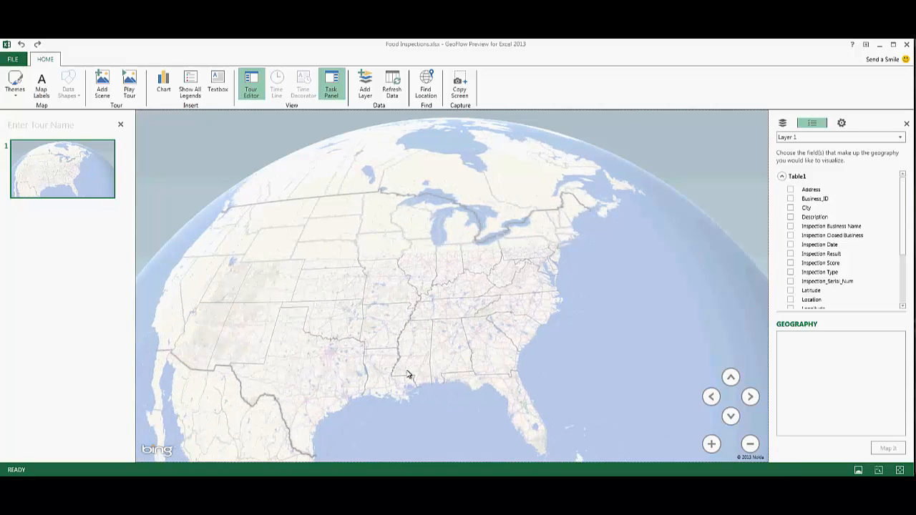
{"action": "key", "text": "Left"}
{"action": "key", "text": "Left"}
{"action": "key", "text": "Left"}
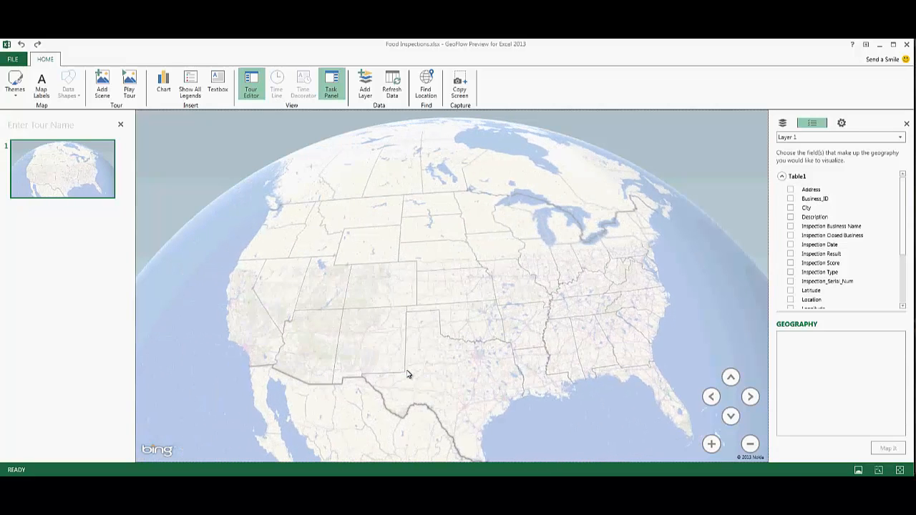
{"action": "key", "text": "Right"}
{"action": "key", "text": "Right"}
{"action": "key", "text": "Right"}
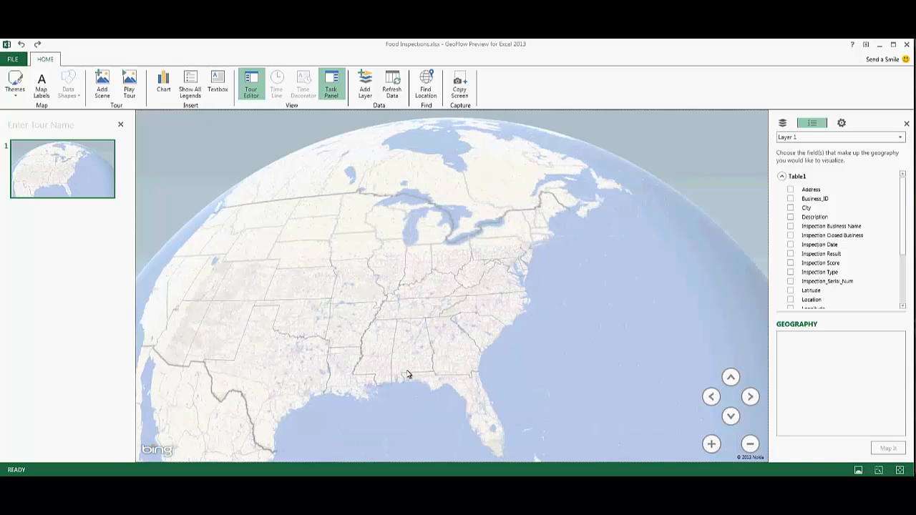
Explore the globe north and south between the Canadian Arctic and the waters off Central America, ending over the northern United States and Canada.
{"action": "key", "text": "Up"}
{"action": "key", "text": "Up"}
{"action": "key", "text": "Down"}
{"action": "key", "text": "Down"}
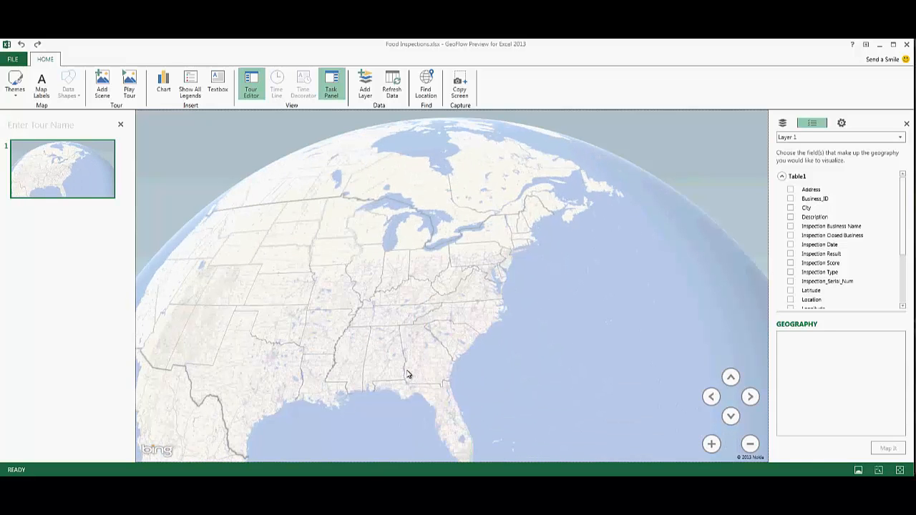
{"action": "key", "text": "Down"}
{"action": "key", "text": "Down"}
{"action": "key", "text": "Down"}
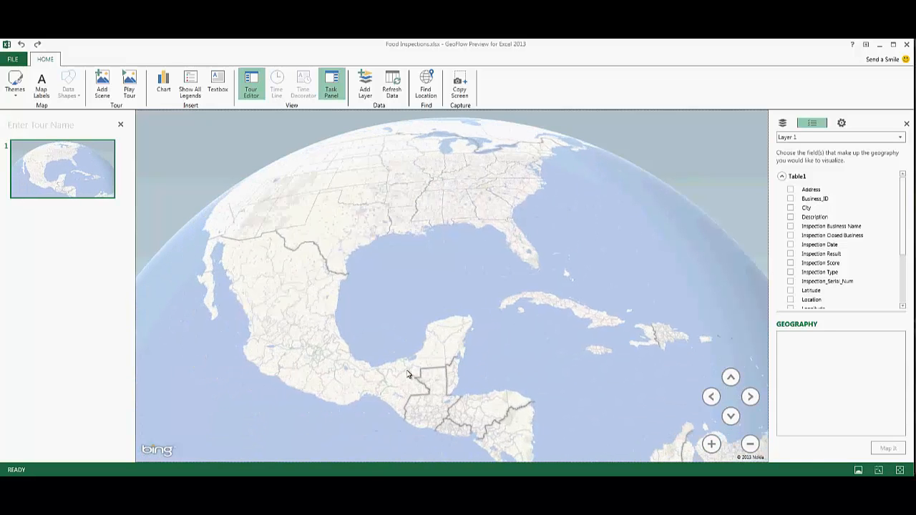
{"action": "key", "text": "Up"}
{"action": "key", "text": "Up"}
{"action": "key", "text": "Up"}
{"action": "key", "text": "Up"}
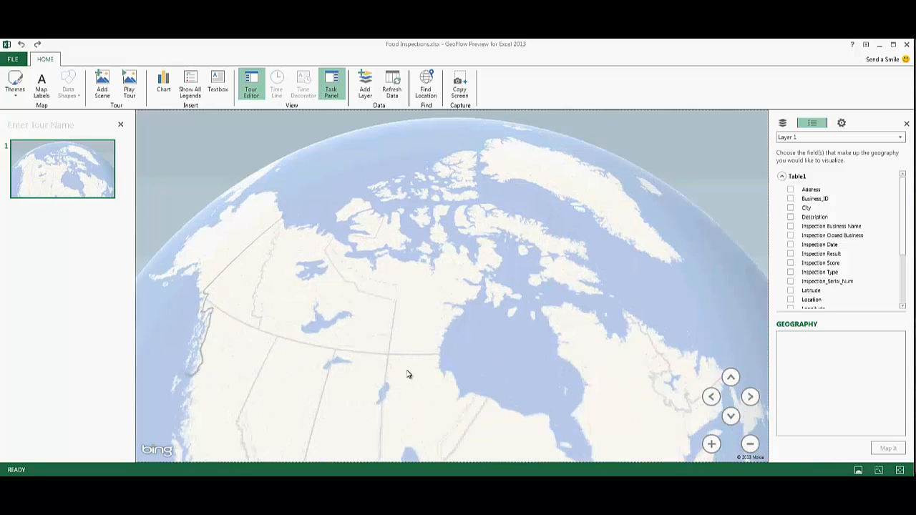
{"action": "key", "text": "Down"}
{"action": "key", "text": "Down"}
{"action": "key", "text": "Down"}
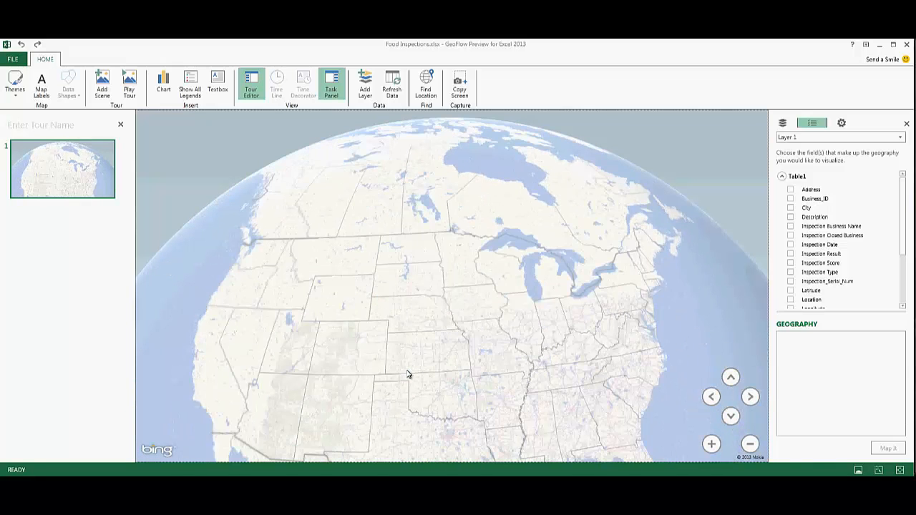
{"action": "key", "text": "Down"}
{"action": "key", "text": "Down"}
{"action": "key", "text": "Down"}
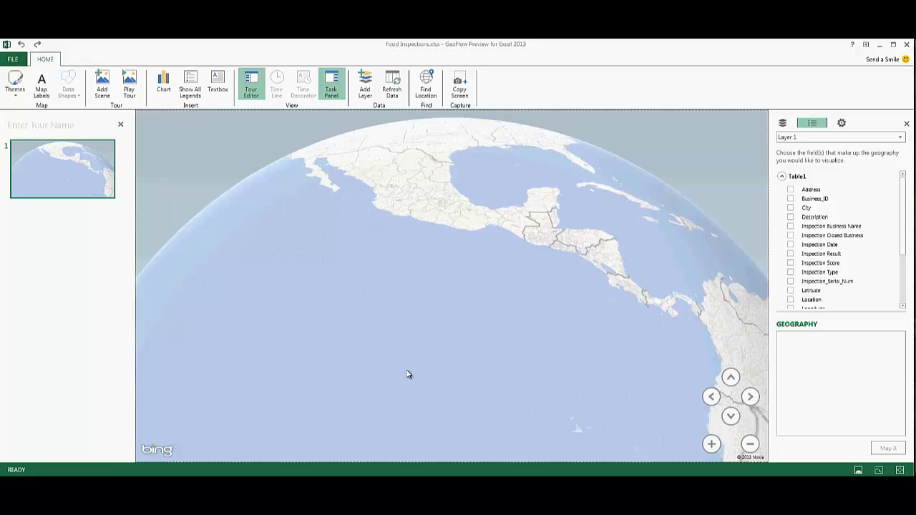
{"action": "key", "text": "Up"}
{"action": "key", "text": "Up"}
{"action": "key", "text": "Up"}
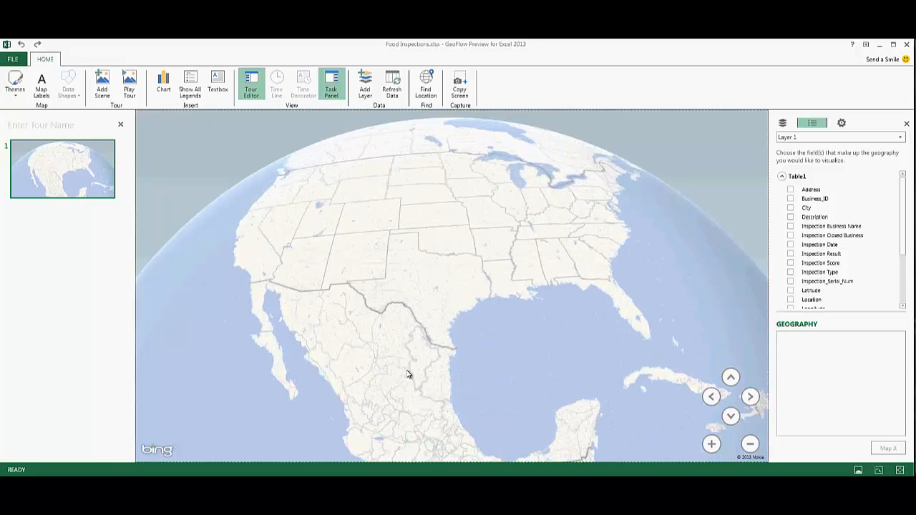
{"action": "key", "text": "Up"}
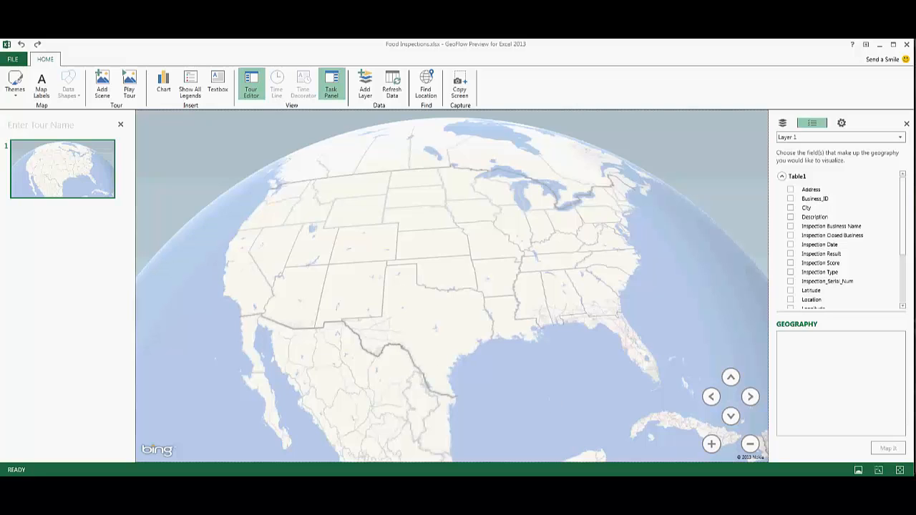
{"action": "key", "text": "Up"}
{"action": "key", "text": "Up"}
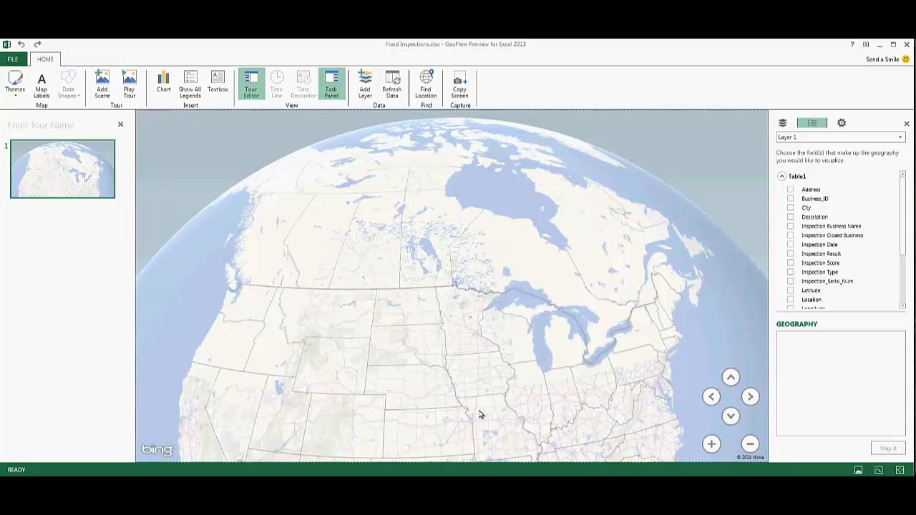
Tilt the view of Canada and the northern United States toward overhead and back down toward the horizon.
{"action": "key", "text": "alt+Up"}
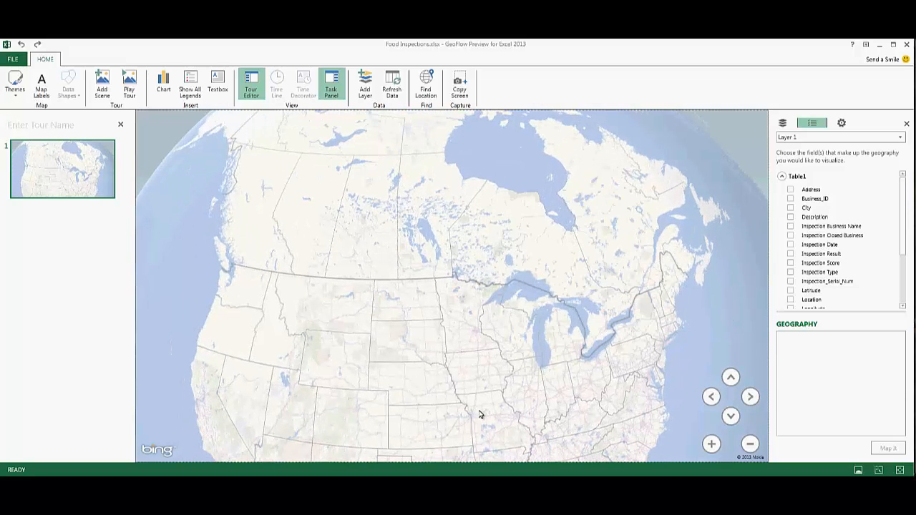
{"action": "key", "text": "alt+Down"}
{"action": "key", "text": "alt+Down"}
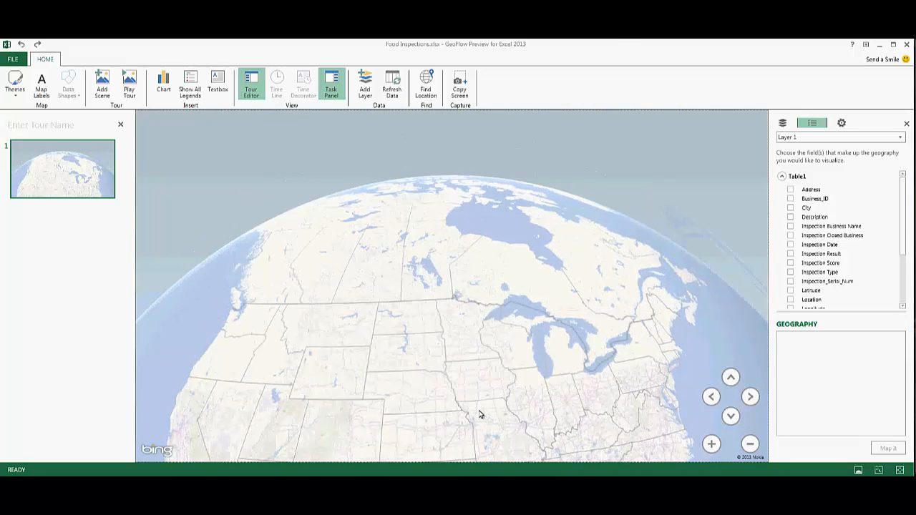
Rotate the tilted globe view in both directions, ending with North America seen from the north looking south.
{"action": "key", "text": "alt+Left"}
{"action": "key", "text": "alt+Left"}
{"action": "key", "text": "alt+Left"}
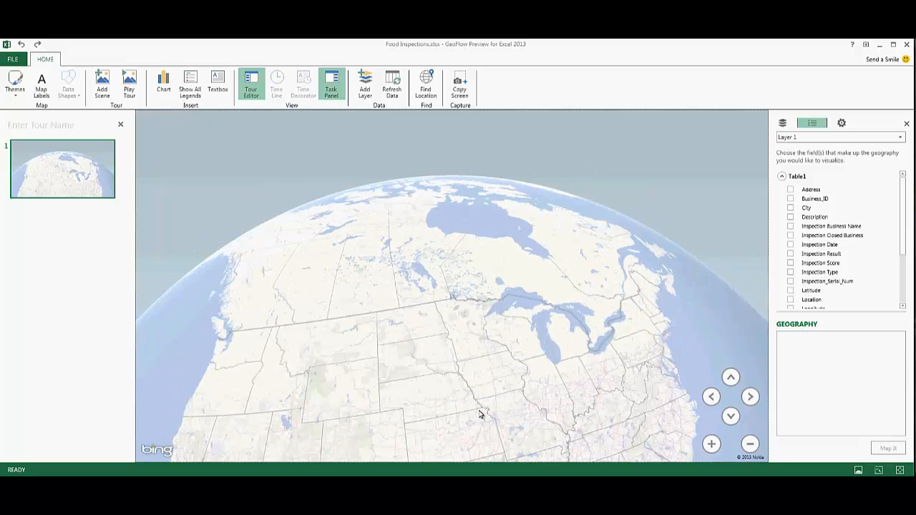
{"action": "key", "text": "alt+Left"}
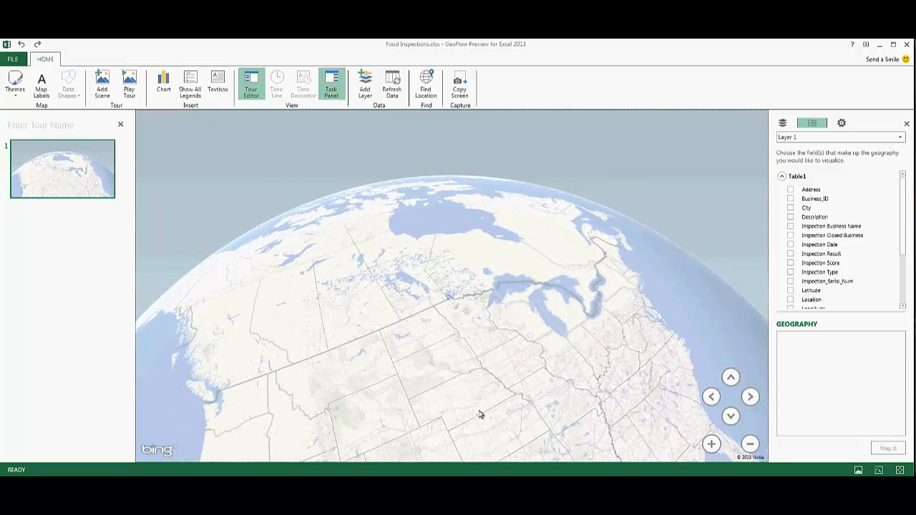
{"action": "key", "text": "alt+Right"}
{"action": "key", "text": "alt+Right"}
{"action": "key", "text": "alt+Right"}
{"action": "key", "text": "alt+Right"}
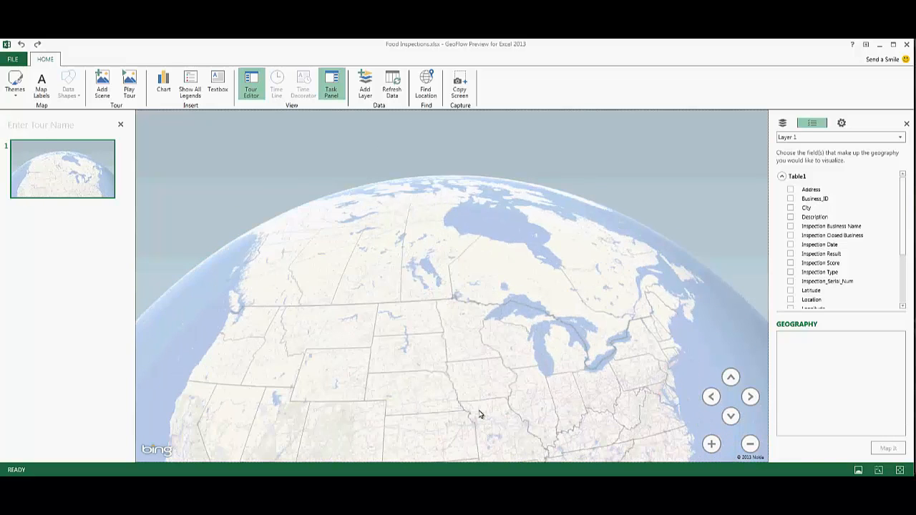
{"action": "key", "text": "alt+Right"}
{"action": "key", "text": "alt+Right"}
{"action": "key", "text": "alt+Right"}
{"action": "key", "text": "alt+Right"}
{"action": "key", "text": "alt+Right"}
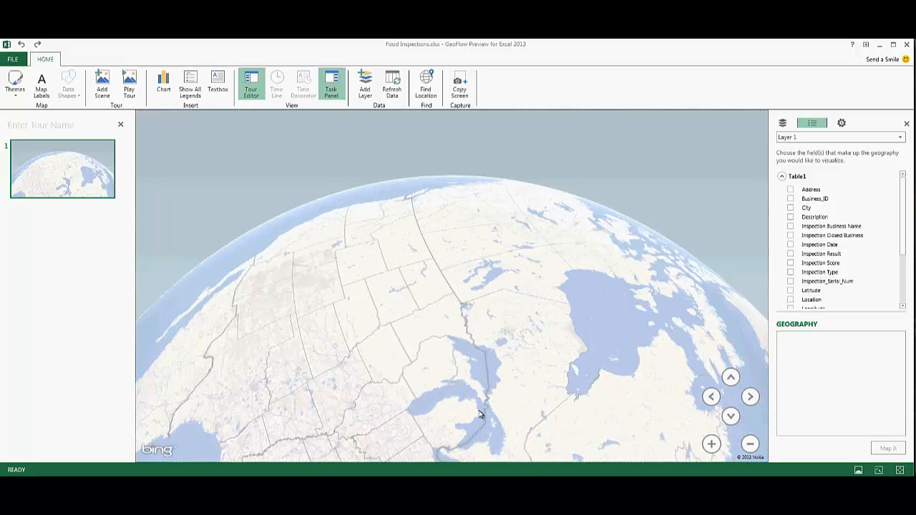
{"action": "key", "text": "alt+Right"}
{"action": "key", "text": "alt+Right"}
{"action": "key", "text": "alt+Right"}
{"action": "key", "text": "alt+Right"}
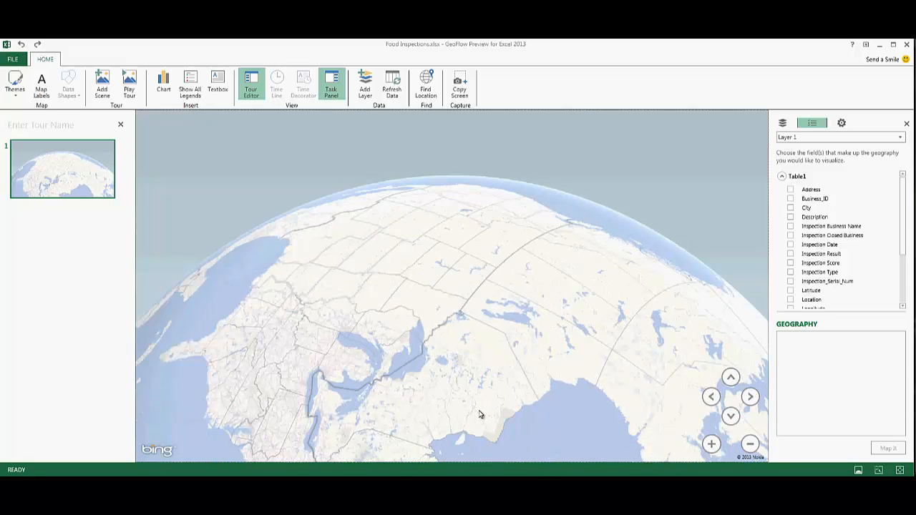
{"action": "key", "text": "alt+Right"}
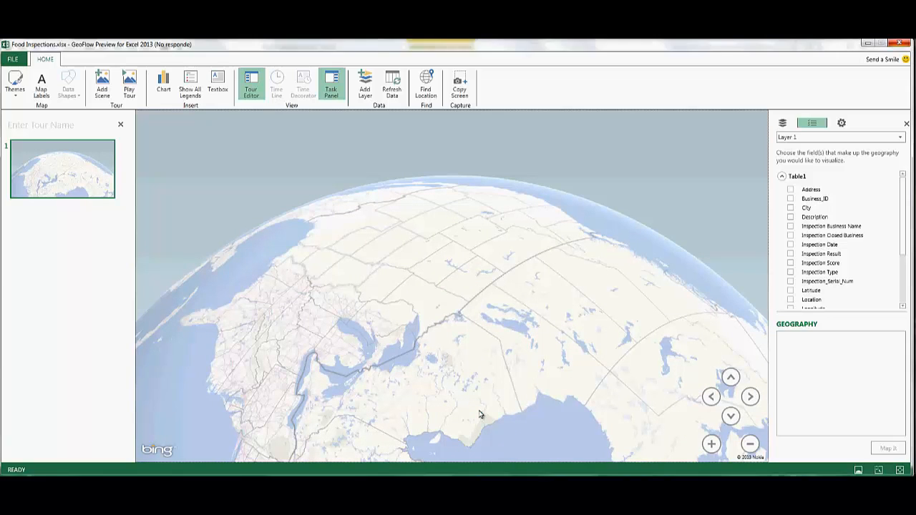
{"action": "key", "text": "alt+Right"}
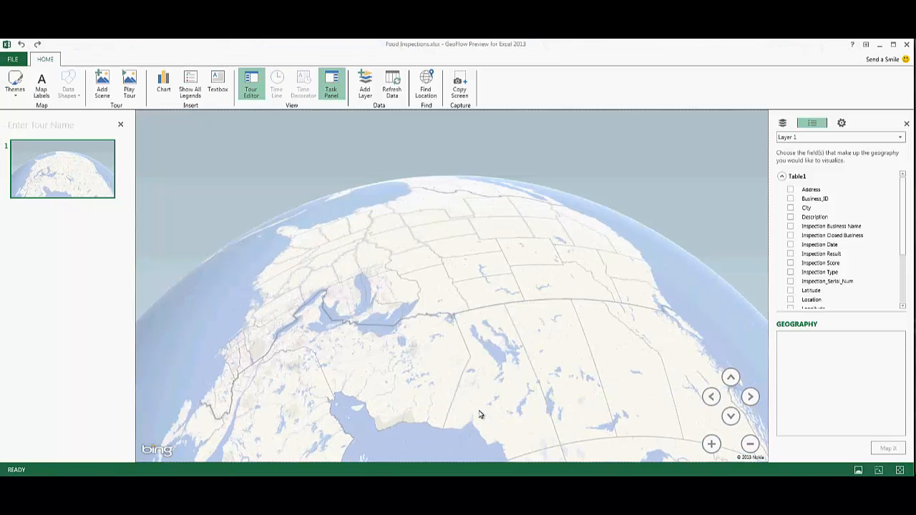
Inspect the United States–Canada border west of Lake Superior up close, and return to the wide south-facing view.
{"action": "scroll", "coordinate": [480, 415], "scroll_direction": "up", "scroll_amount": 2}
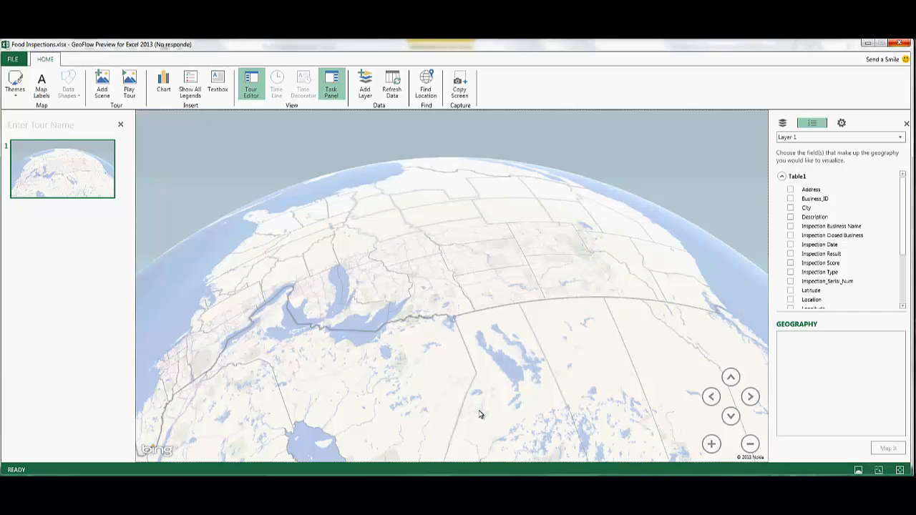
{"action": "scroll", "coordinate": [480, 415], "scroll_direction": "up", "scroll_amount": 3}
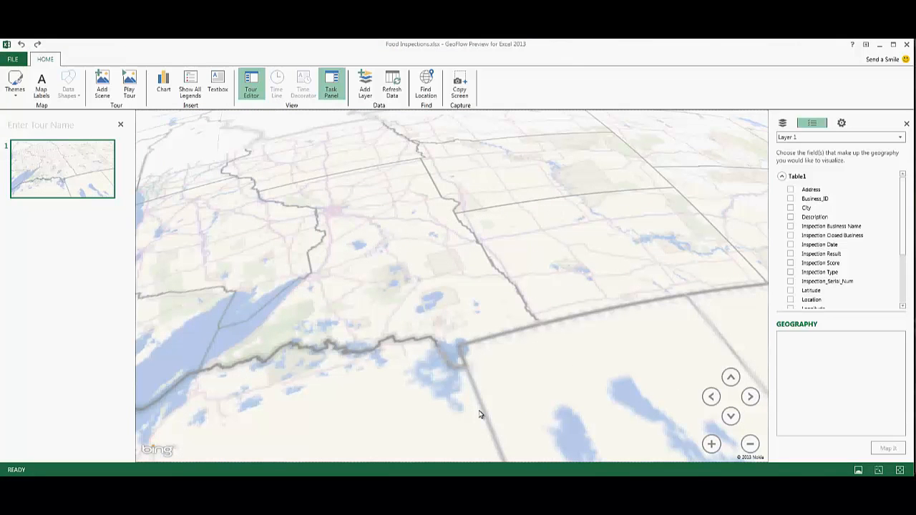
{"action": "scroll", "coordinate": [481, 414], "scroll_direction": "down", "scroll_amount": 2}
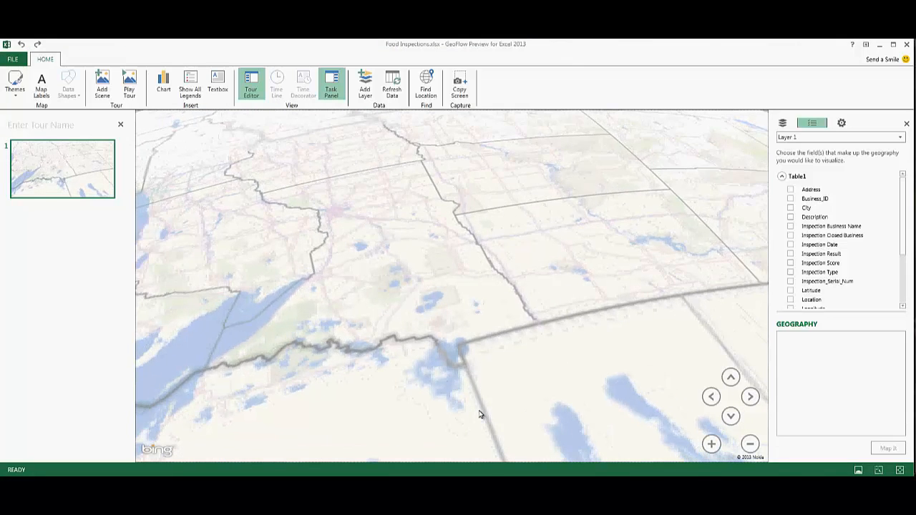
{"action": "scroll", "coordinate": [481, 415], "scroll_direction": "down", "scroll_amount": 3}
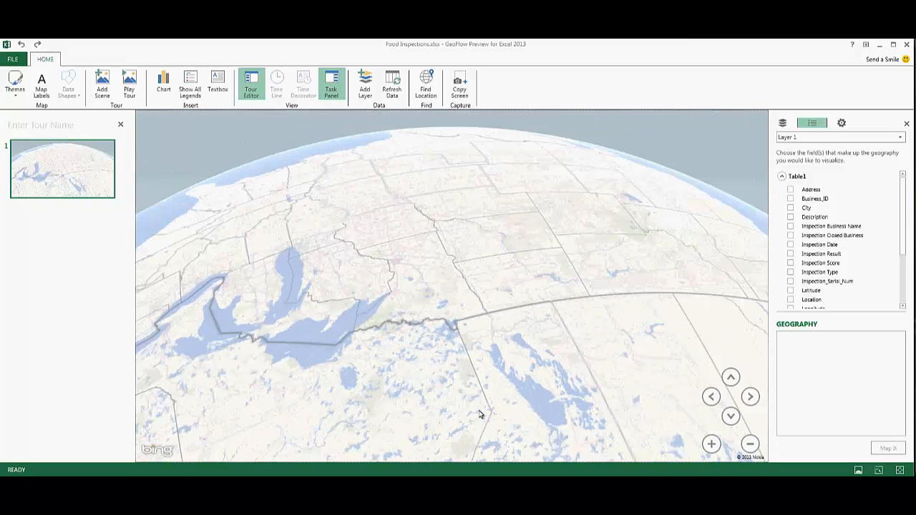
{"action": "scroll", "coordinate": [481, 414], "scroll_direction": "down", "scroll_amount": 2}
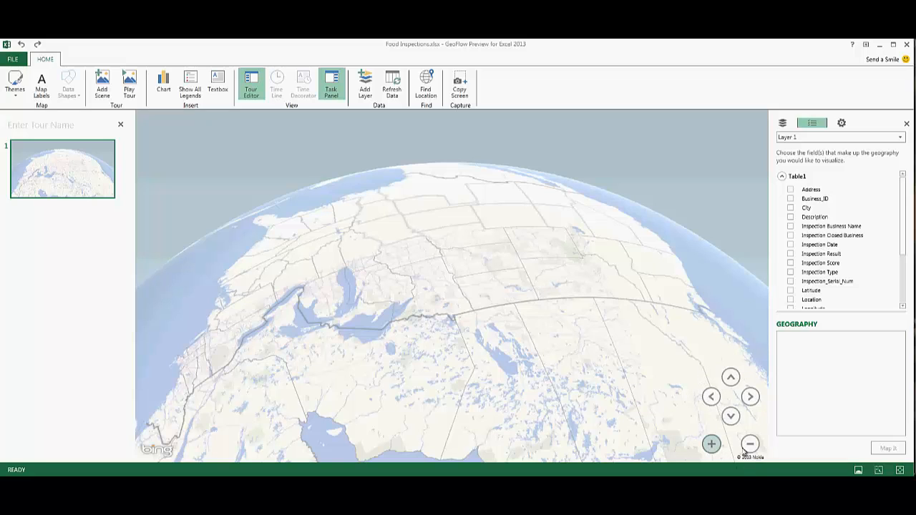
Try small zoom, tilt and rotation adjustments on the south-facing view of North America.
{"action": "left_click", "coordinate": [712, 444]}
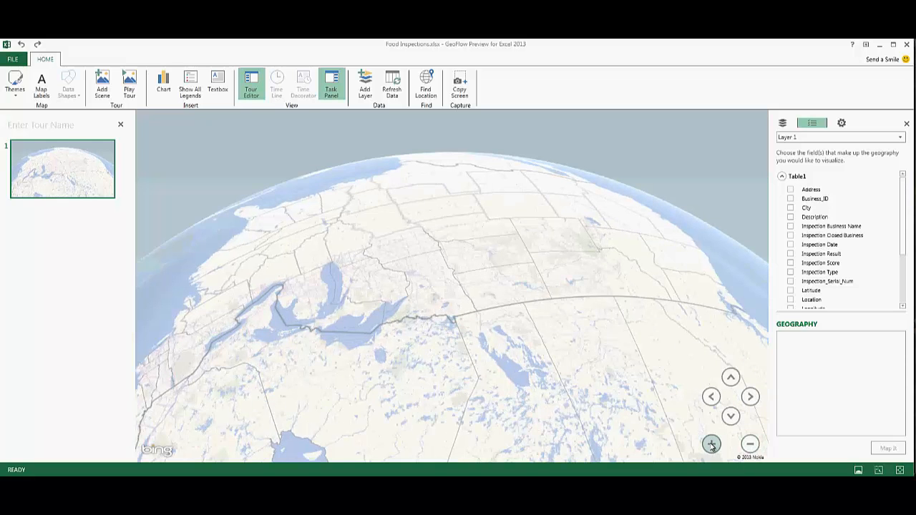
{"action": "left_click", "coordinate": [711, 444]}
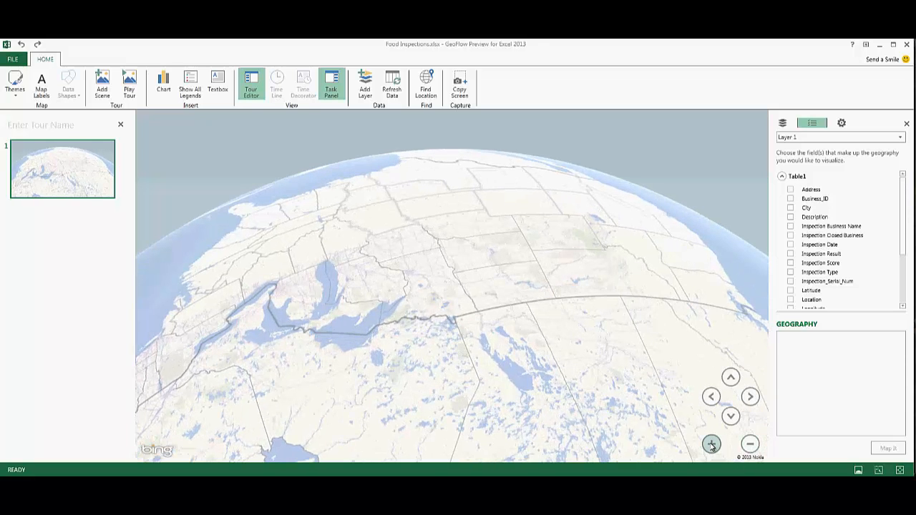
{"action": "left_click", "coordinate": [751, 446]}
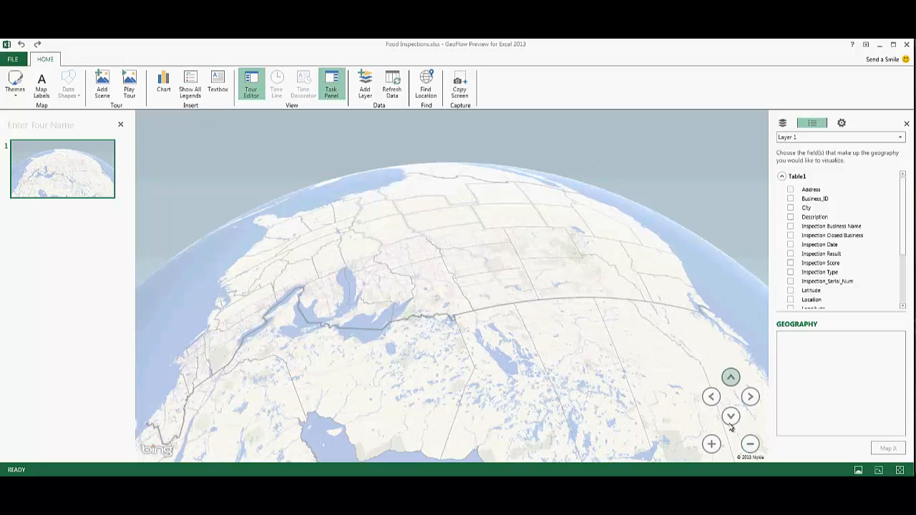
{"action": "left_click", "coordinate": [732, 379]}
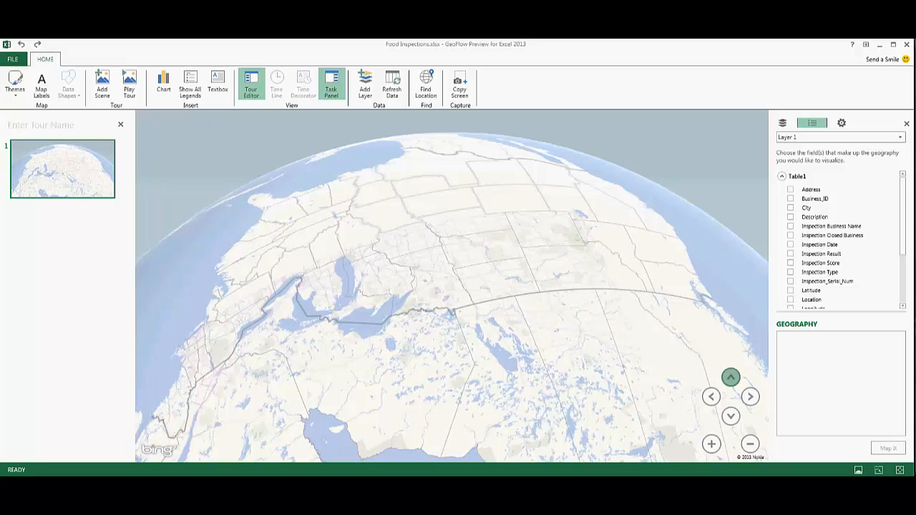
{"action": "left_click", "coordinate": [731, 378]}
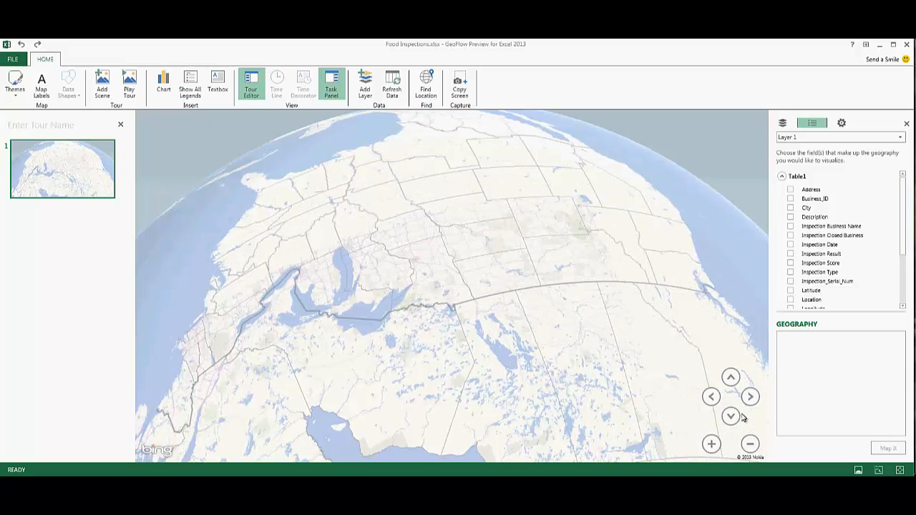
{"action": "left_click", "coordinate": [732, 417]}
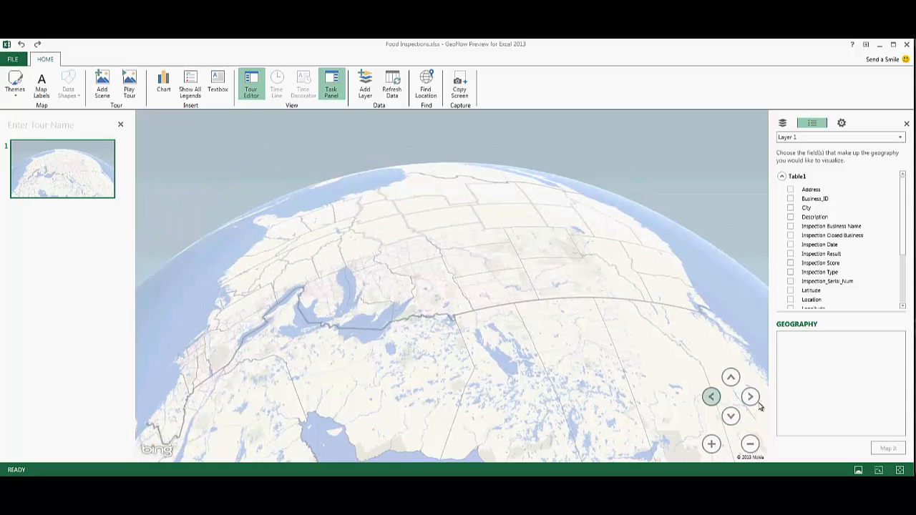
{"action": "left_click", "coordinate": [711, 398]}
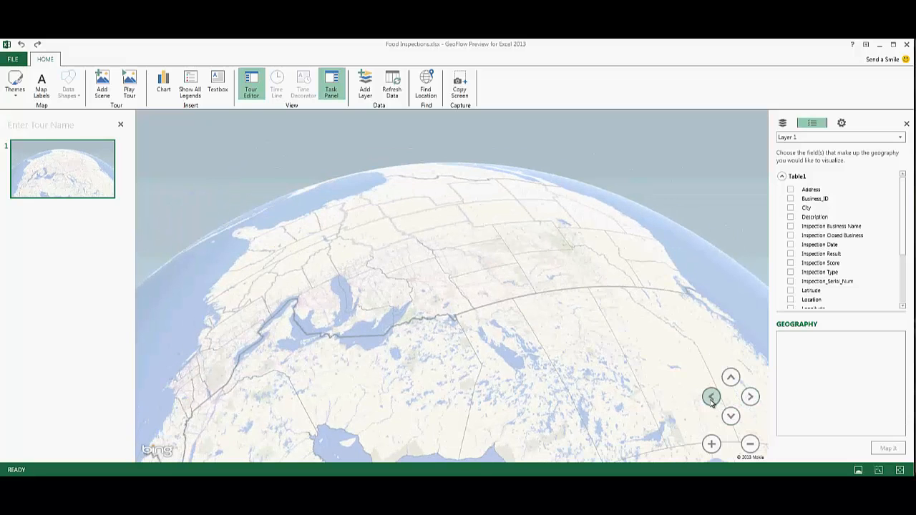
Hide the tour editor, task panel and ribbon, and try moving the south-facing globe in the enlarged map area.
{"action": "left_click", "coordinate": [749, 398]}
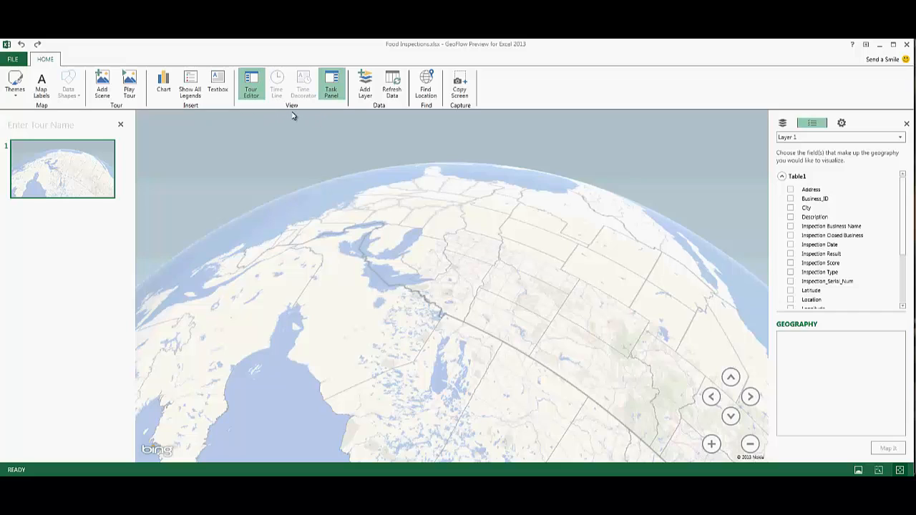
{"action": "left_click", "coordinate": [251, 86]}
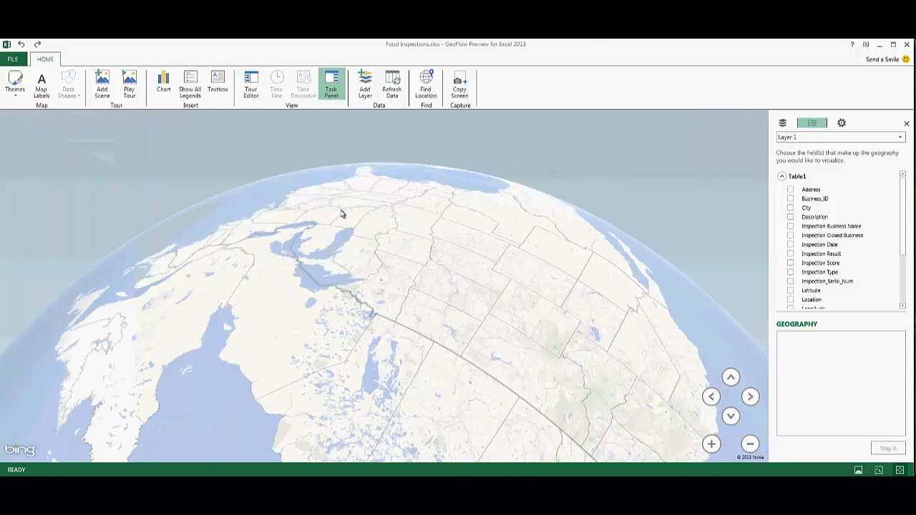
{"action": "left_click", "coordinate": [330, 101]}
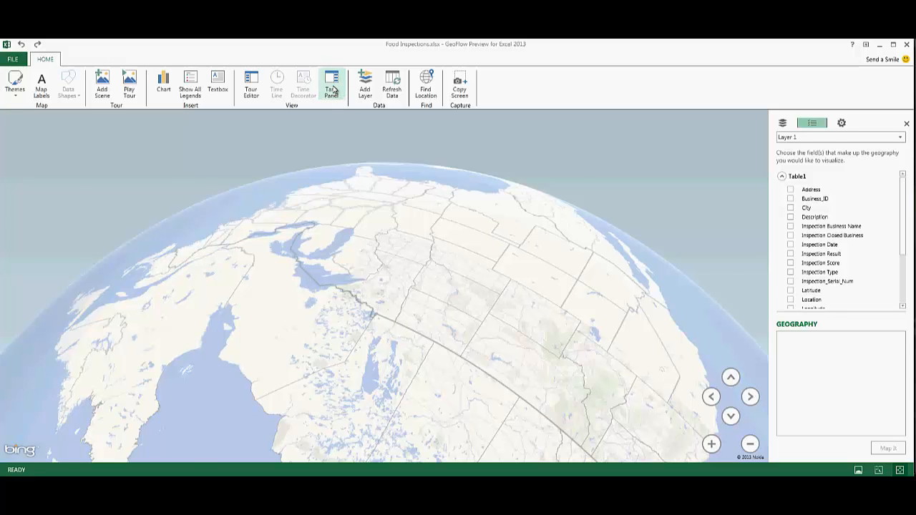
{"action": "left_click", "coordinate": [332, 89]}
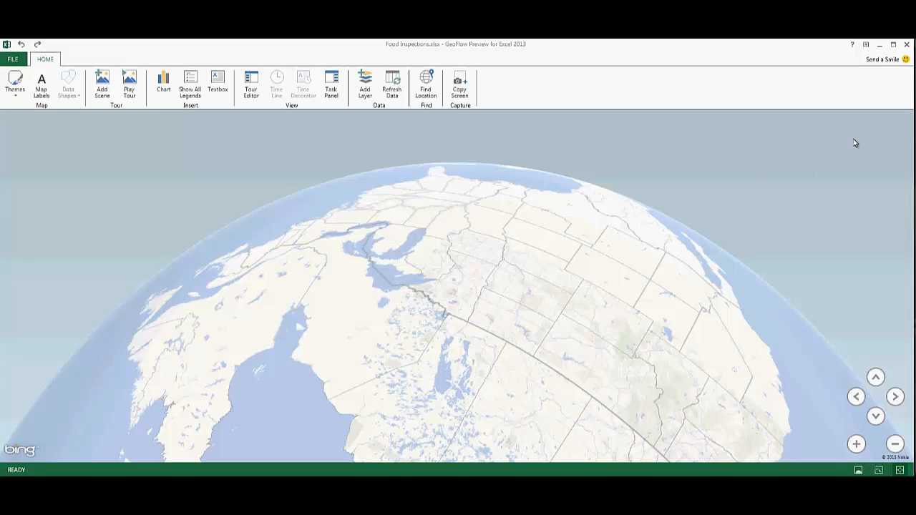
{"action": "left_click", "coordinate": [866, 47]}
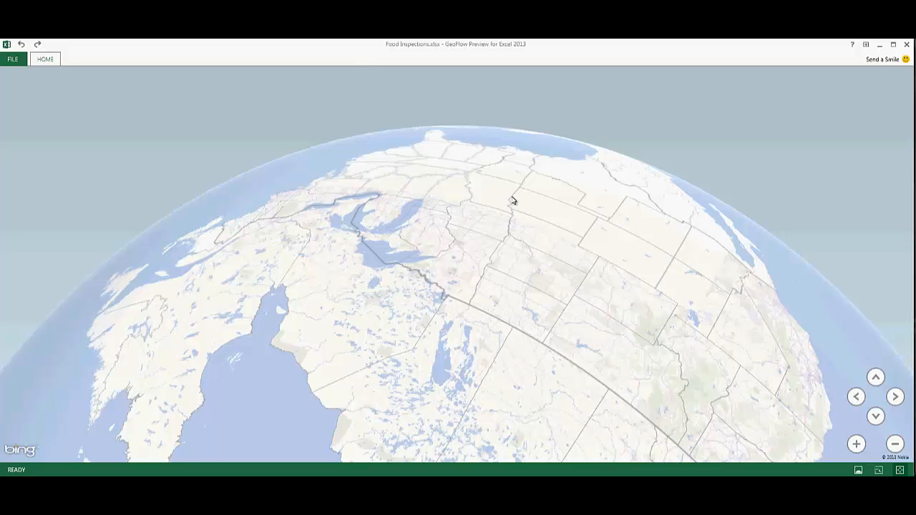
{"action": "left_click_drag", "start_coordinate": [511, 223], "coordinate": [615, 372]}
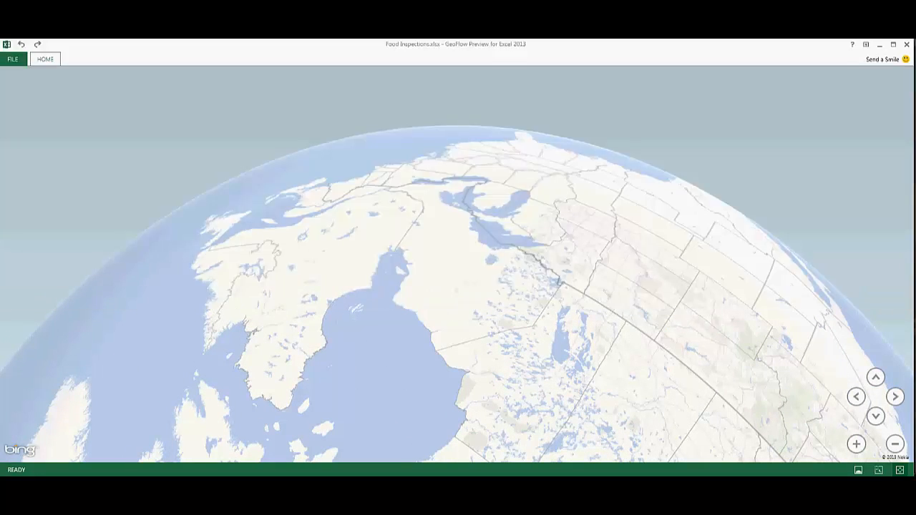
{"action": "left_click_drag", "start_coordinate": [523, 294], "coordinate": [447, 182]}
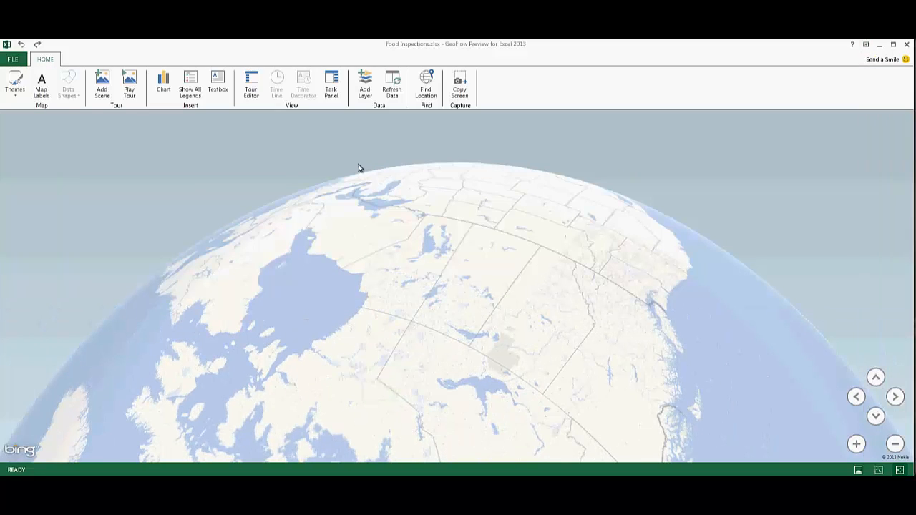
Restore the tour editor and task panel around the globe.
{"action": "left_click", "coordinate": [252, 89]}
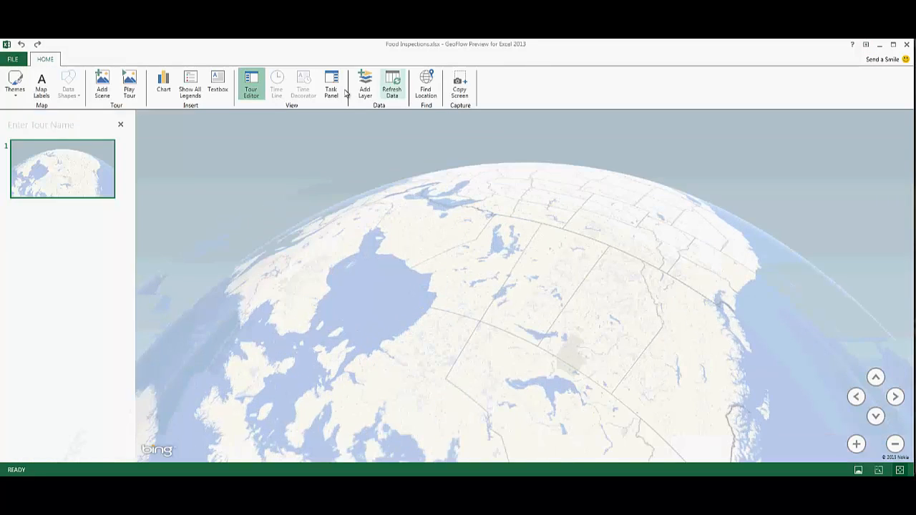
{"action": "left_click", "coordinate": [332, 86]}
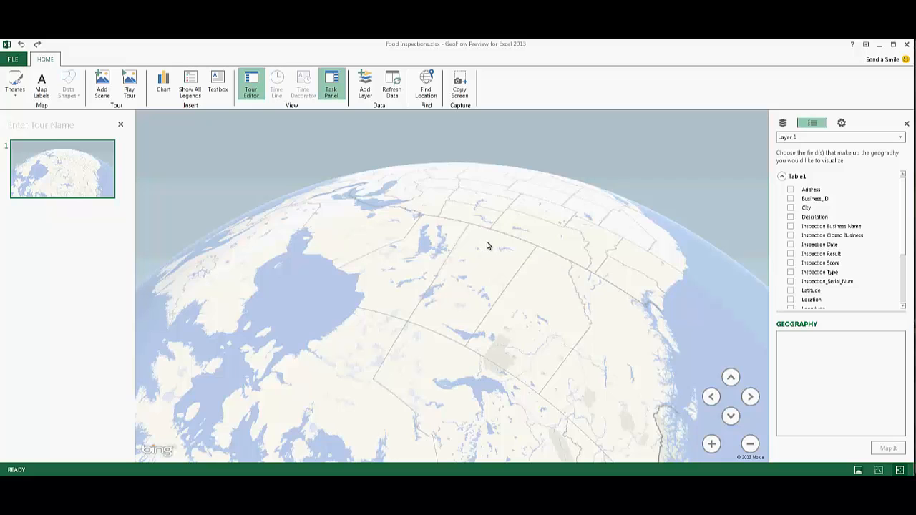
{"action": "left_click_drag", "start_coordinate": [489, 245], "coordinate": [484, 292]}
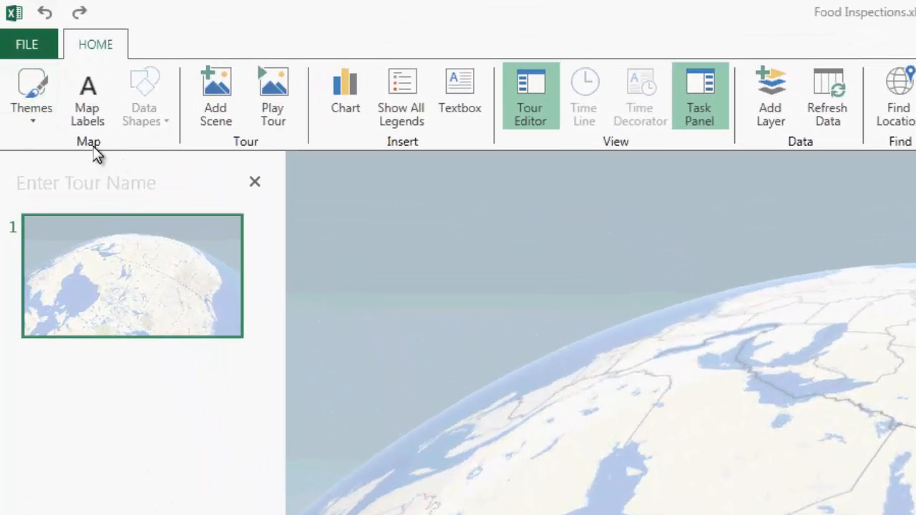
Apply the globe theme with pale green land and slate-blue oceans, and examine it over northern Canada.
{"action": "left_click", "coordinate": [33, 121]}
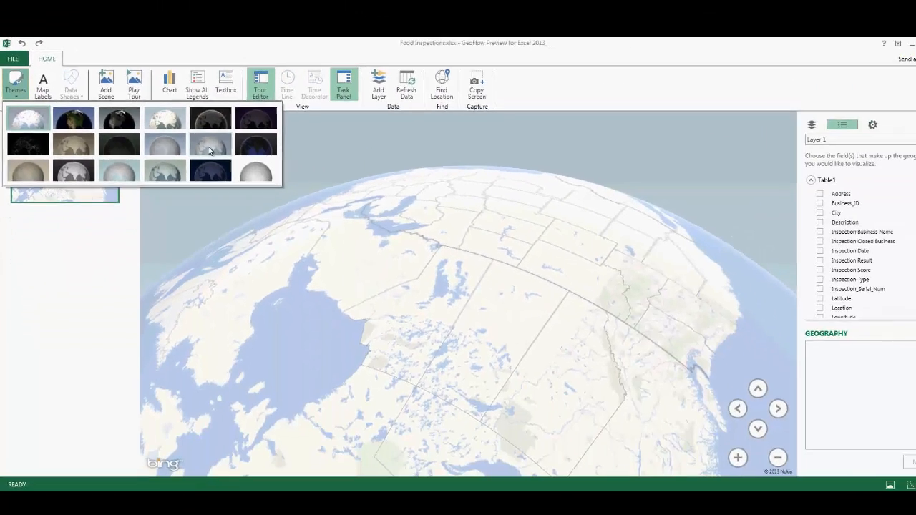
{"action": "left_click", "coordinate": [336, 272]}
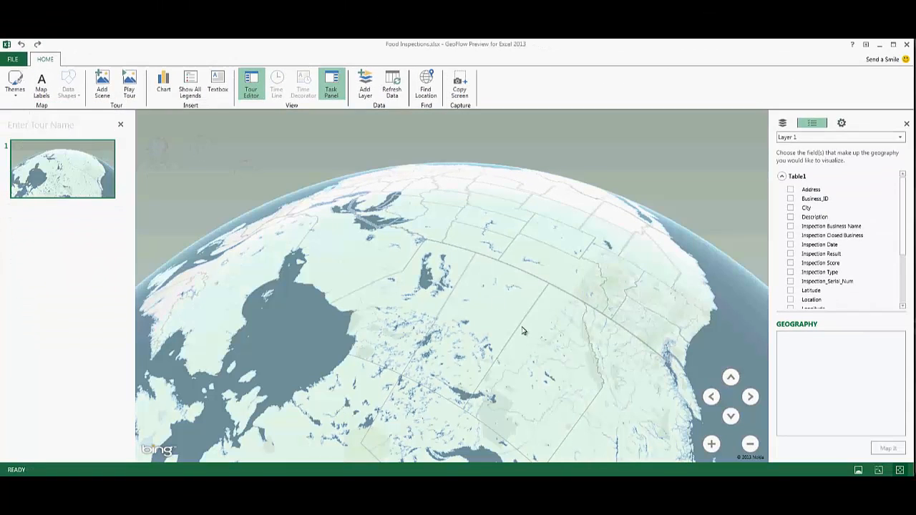
{"action": "left_click_drag", "start_coordinate": [529, 331], "coordinate": [471, 371]}
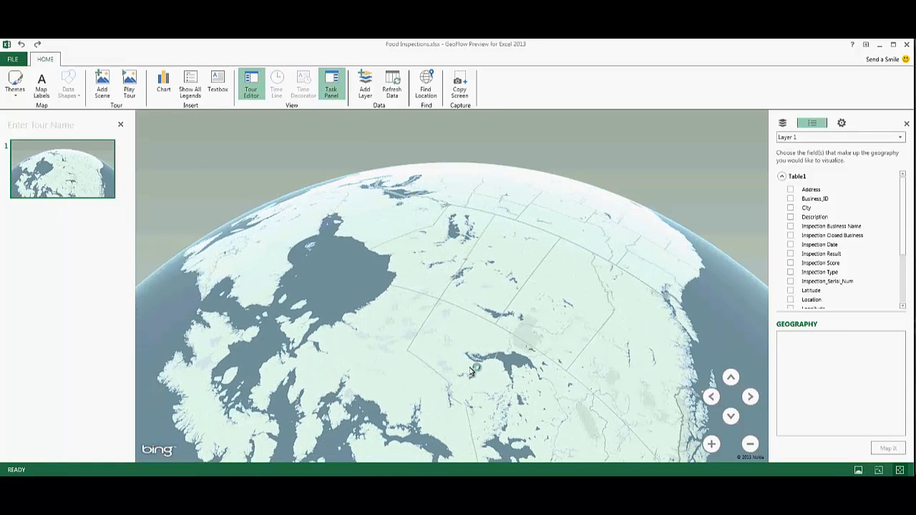
{"action": "scroll", "coordinate": [471, 371], "scroll_direction": "up", "scroll_amount": 3}
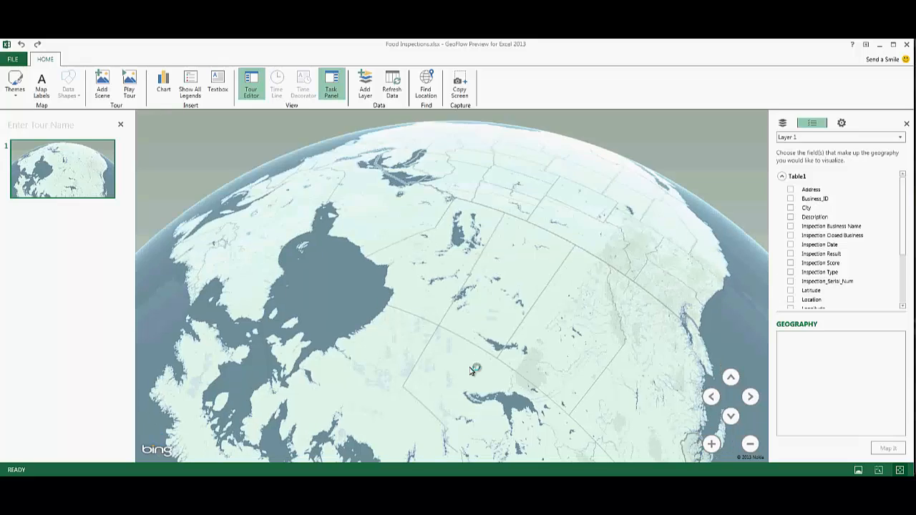
{"action": "scroll", "coordinate": [471, 371], "scroll_direction": "up", "scroll_amount": 2}
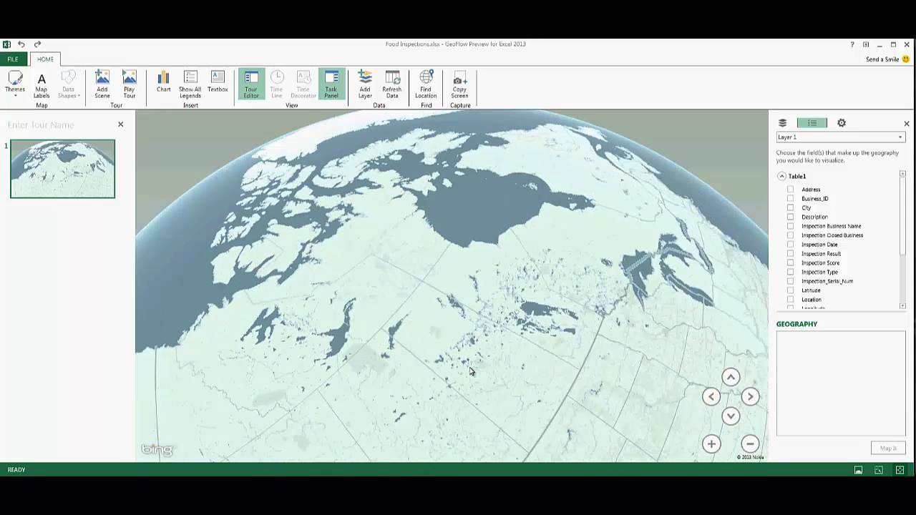
Bring the whole United States into a wide globe view and turn on the map labels.
{"action": "scroll", "coordinate": [471, 371], "scroll_direction": "down", "scroll_amount": 3}
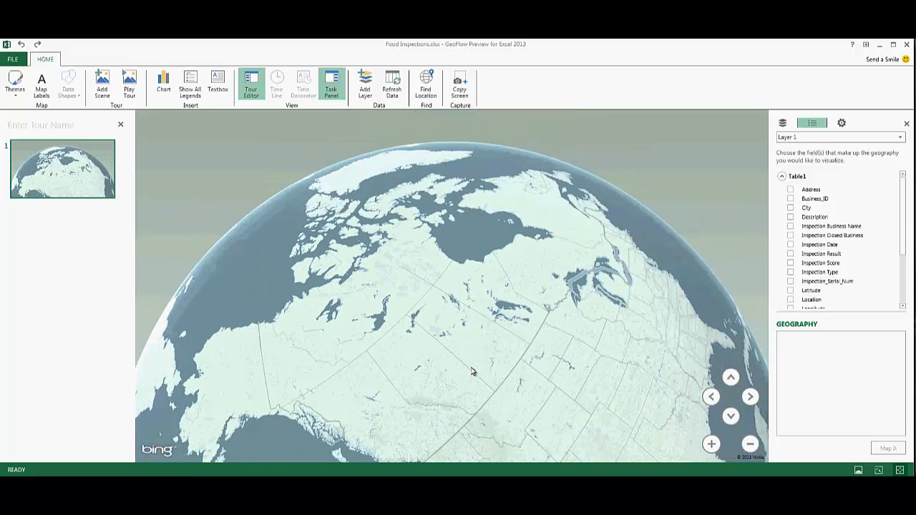
{"action": "left_click_drag", "start_coordinate": [467, 364], "coordinate": [381, 296]}
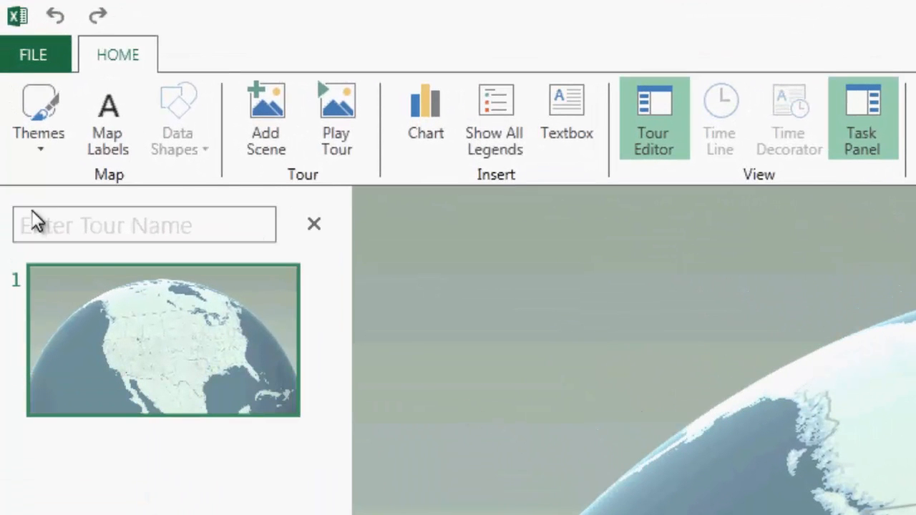
{"action": "left_click", "coordinate": [113, 140]}
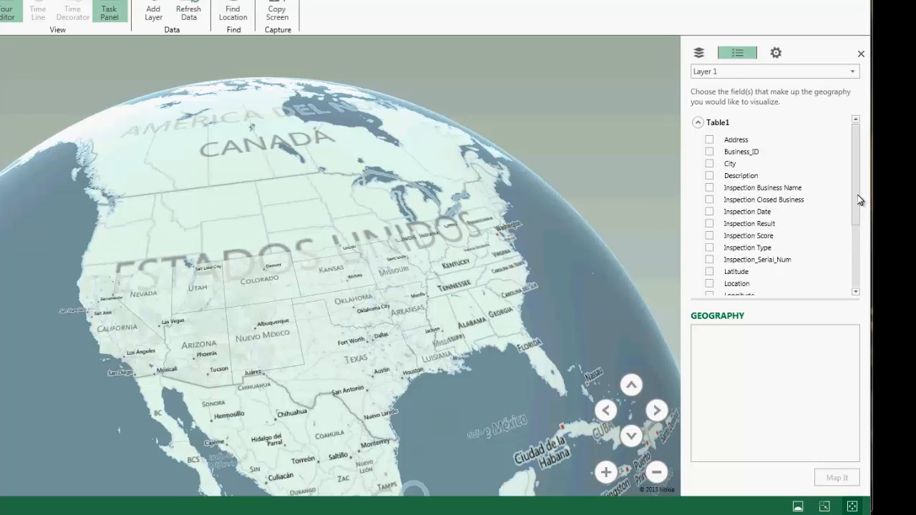
Look through the fields of Table1 available for defining the geography of Layer 1.
{"action": "left_click_drag", "start_coordinate": [857, 198], "coordinate": [855, 174]}
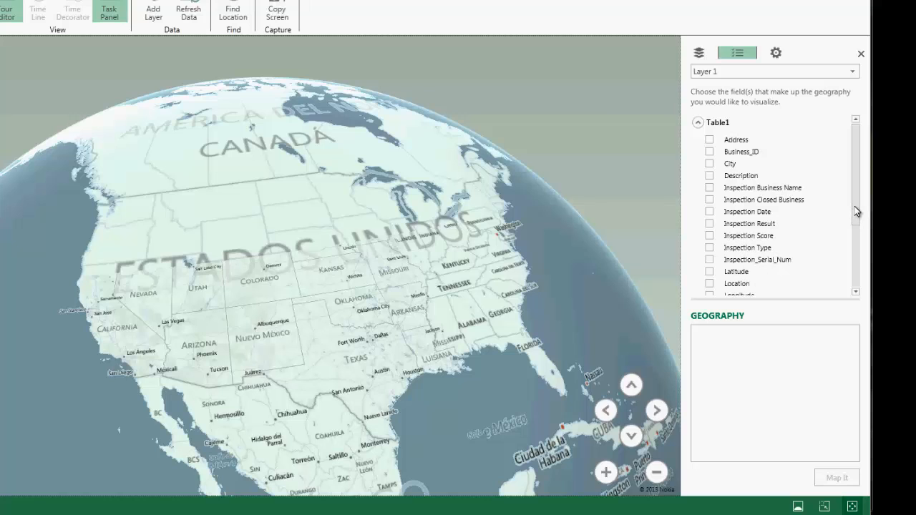
{"action": "left_click_drag", "start_coordinate": [857, 213], "coordinate": [850, 247]}
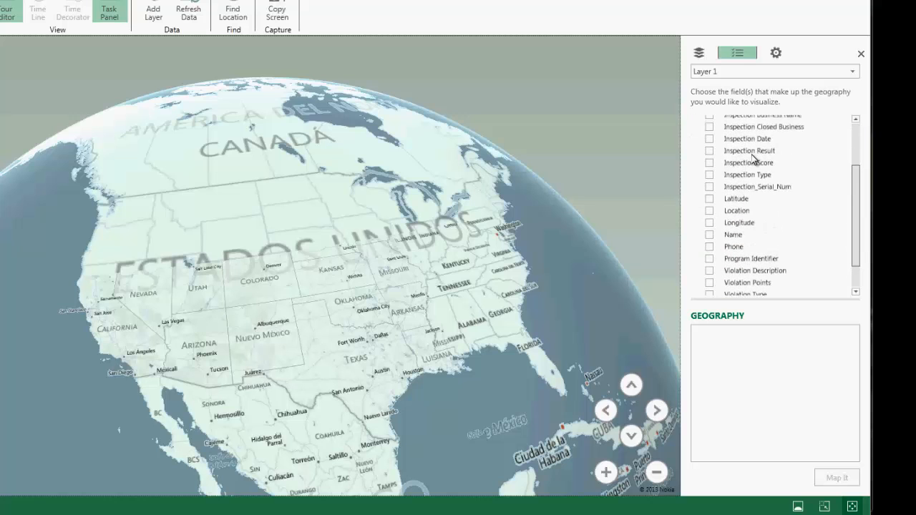
{"action": "scroll", "coordinate": [754, 158], "scroll_direction": "up", "scroll_amount": 1}
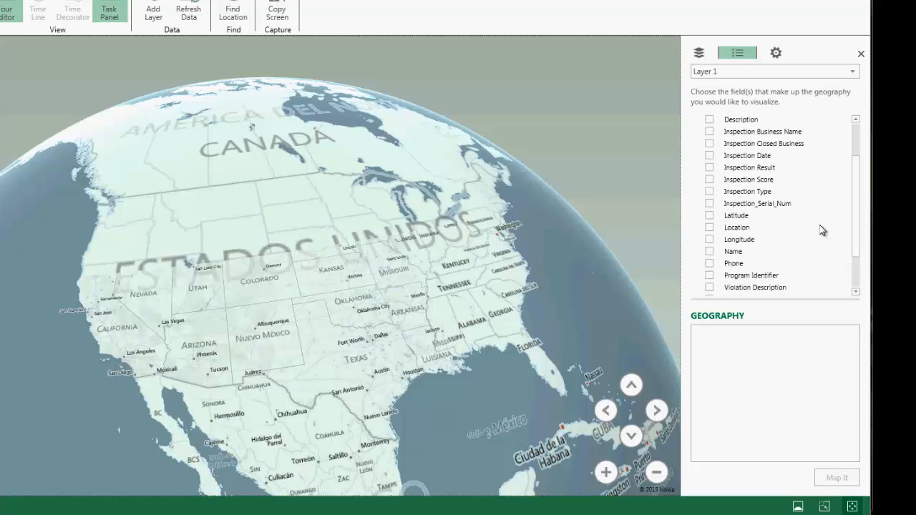
{"action": "left_click_drag", "start_coordinate": [854, 233], "coordinate": [832, 157]}
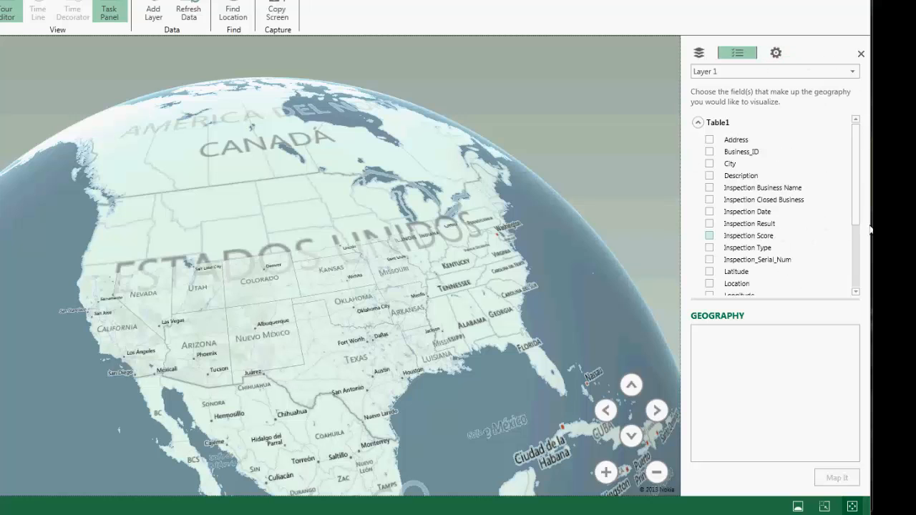
{"action": "scroll", "coordinate": [860, 193], "scroll_direction": "down", "scroll_amount": 3}
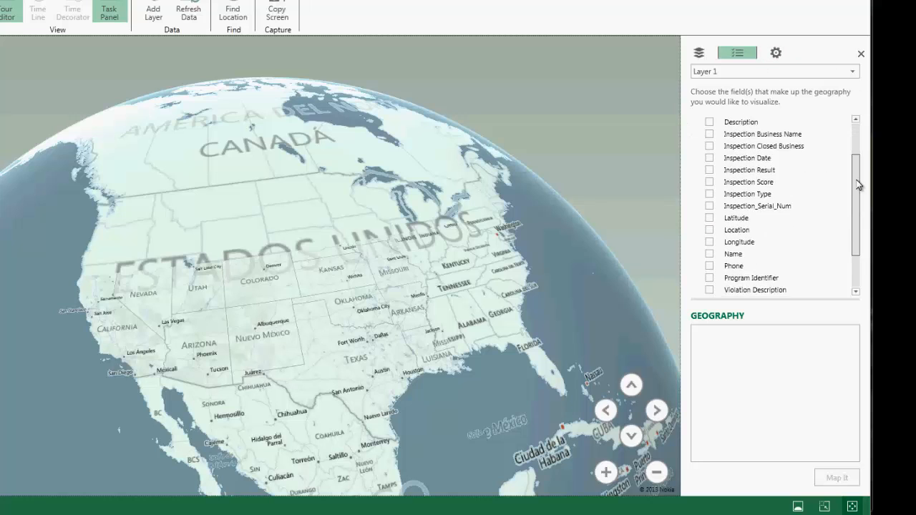
{"action": "scroll", "coordinate": [859, 185], "scroll_direction": "up", "scroll_amount": 3}
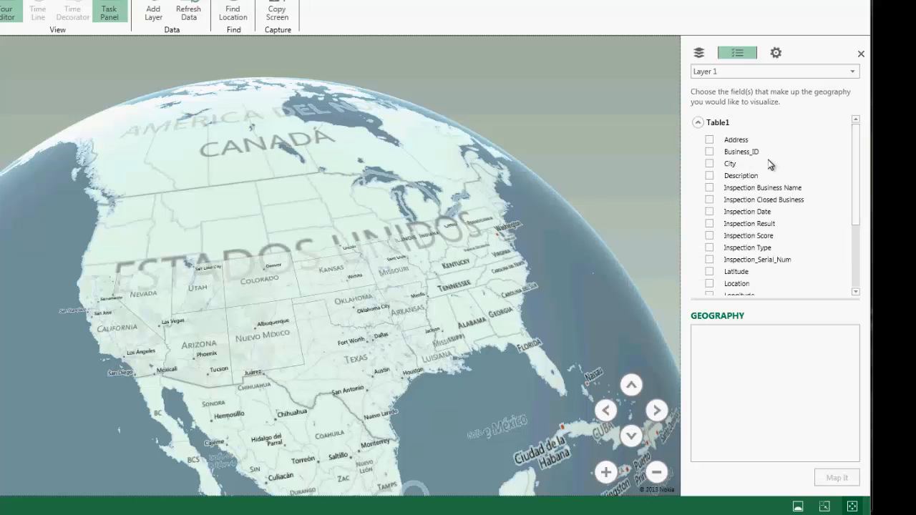
{"action": "mouse_move", "coordinate": [857, 180]}
{"action": "left_mouse_down"}
{"action": "mouse_move", "coordinate": [853, 241]}
{"action": "mouse_move", "coordinate": [856, 174]}
{"action": "left_mouse_up"}
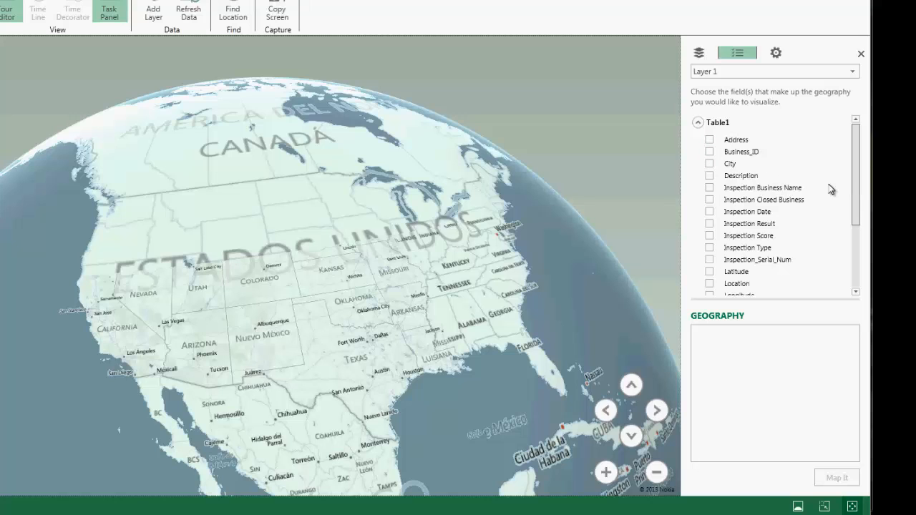
Add the Address field to the geography of Layer 1 with Address as its geography type.
{"action": "left_click", "coordinate": [710, 140]}
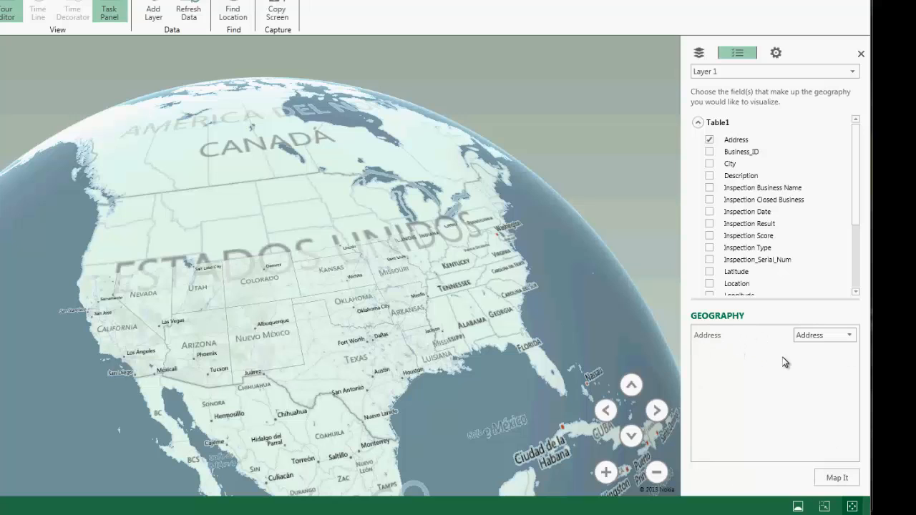
{"action": "left_click", "coordinate": [850, 336]}
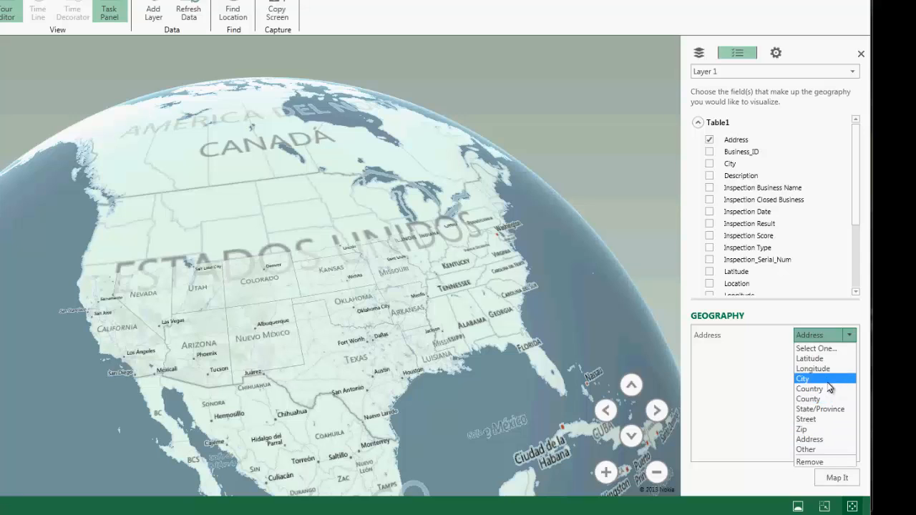
{"action": "left_click", "coordinate": [829, 439]}
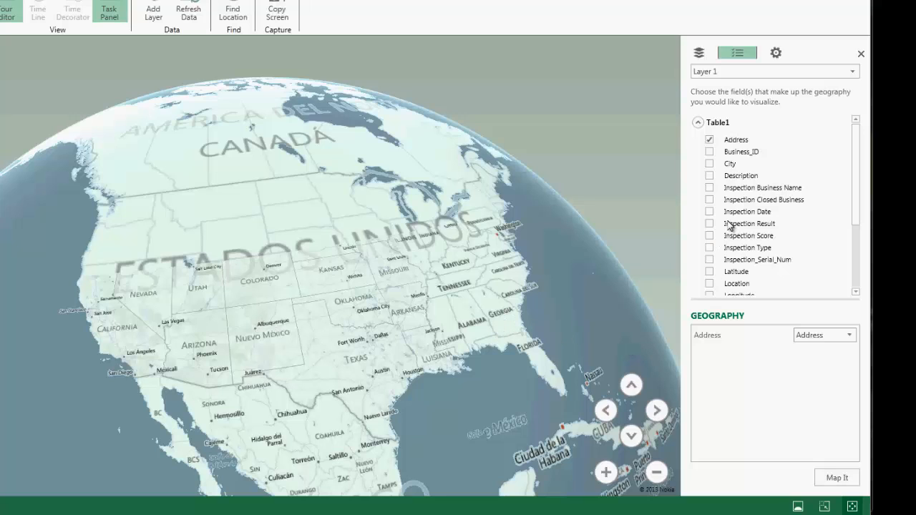
Try adding the City field to the geography with the City type, and remove it from the geography again.
{"action": "left_click", "coordinate": [711, 166]}
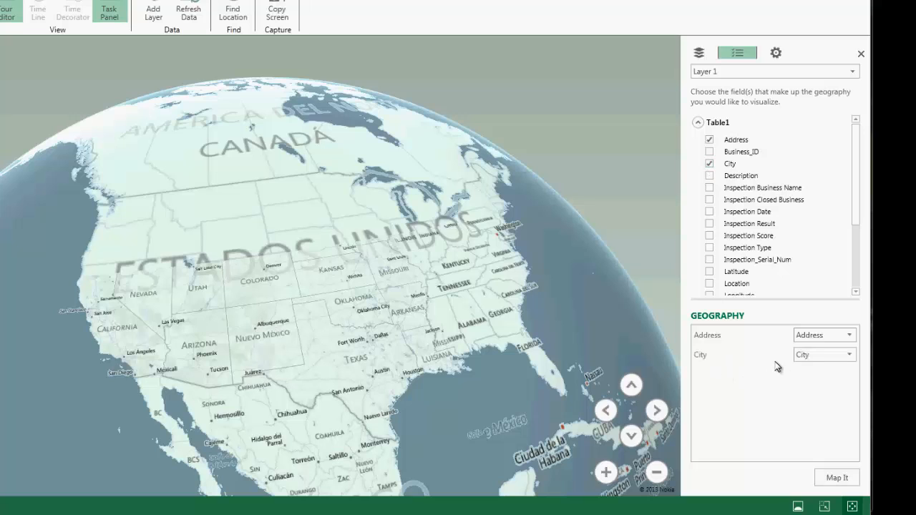
{"action": "left_click", "coordinate": [849, 356]}
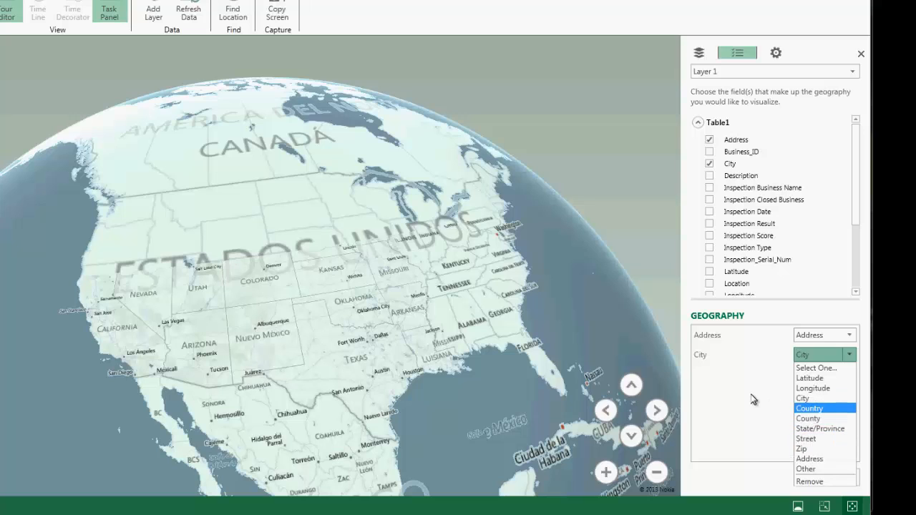
{"action": "left_click", "coordinate": [803, 398]}
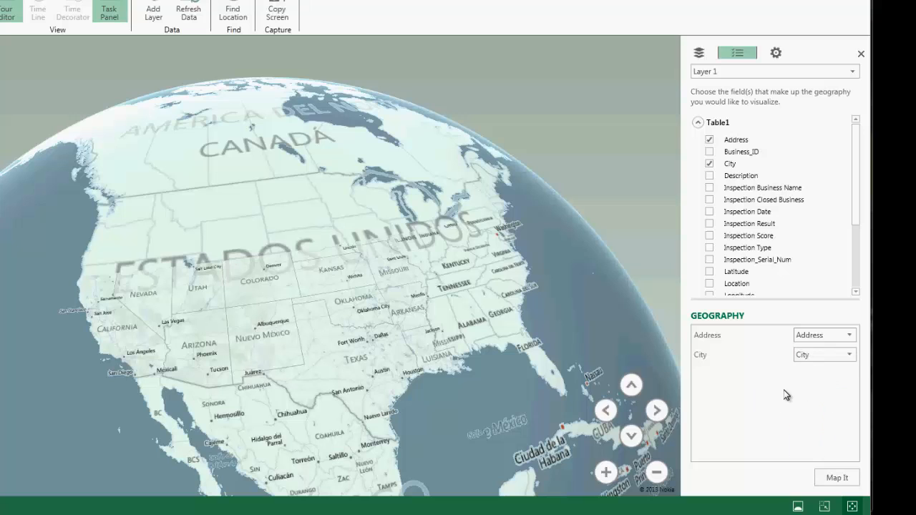
{"action": "left_click", "coordinate": [852, 360]}
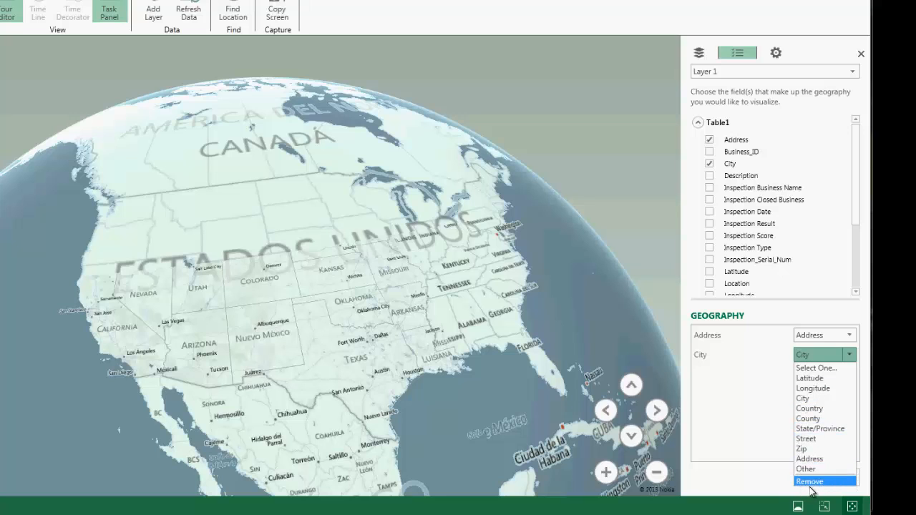
{"action": "left_click", "coordinate": [816, 483]}
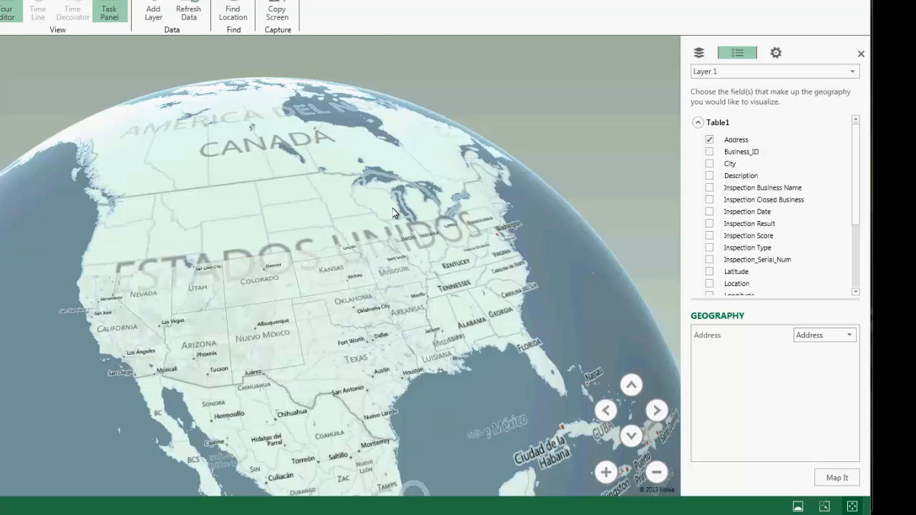
Map the Table1 data on the globe by Address and let all the values finish processing.
{"action": "left_click", "coordinate": [838, 479]}
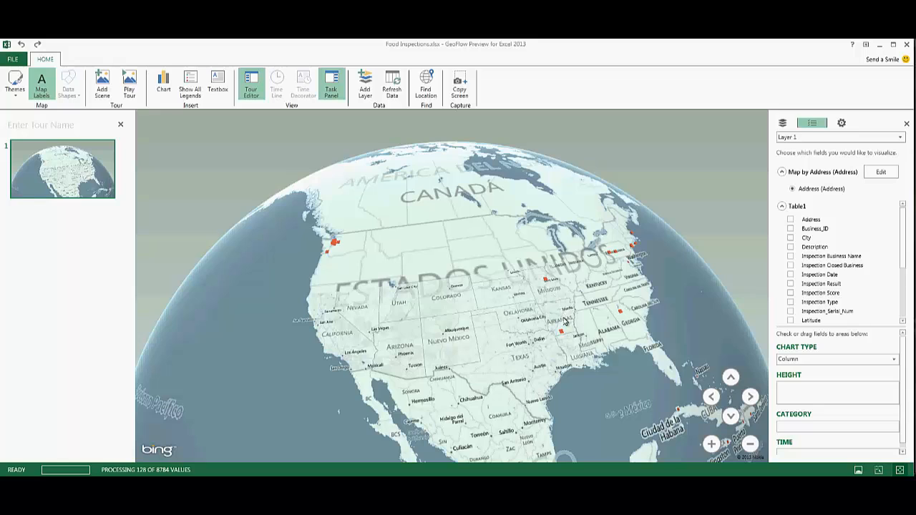
{"action": "mouse_move", "coordinate": [566, 342]}
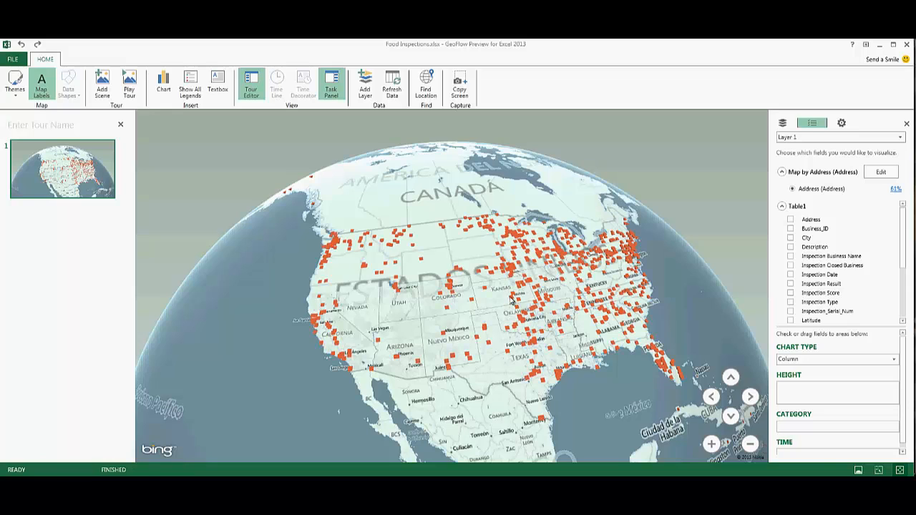
Select a plotted point in Kansas, open the geocoding confidence report of Layer 1, and compare its alerts sorted by Result in both directions.
{"action": "left_click", "coordinate": [511, 296]}
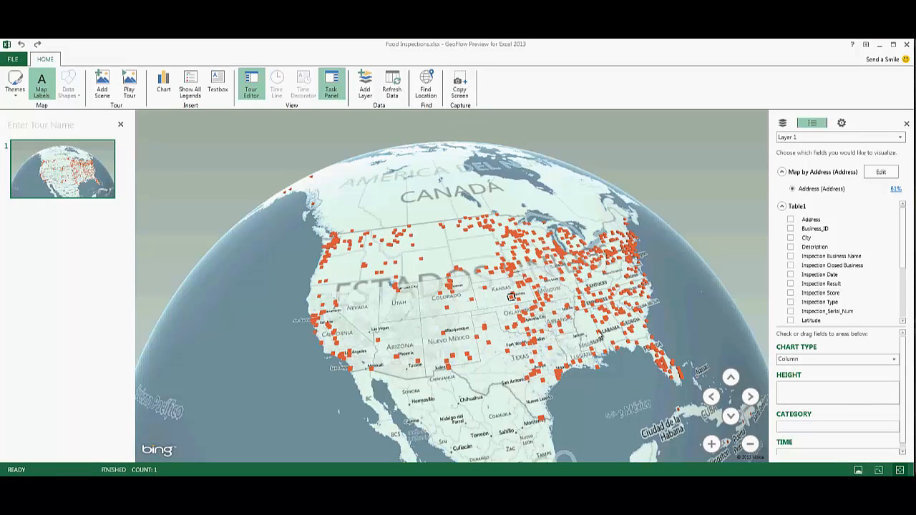
{"action": "mouse_move", "coordinate": [601, 337]}
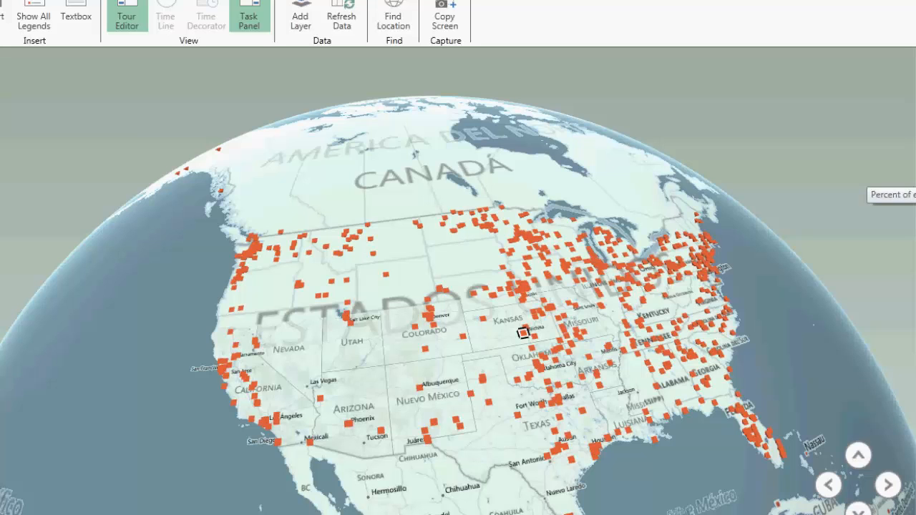
{"action": "left_click", "coordinate": [891, 195]}
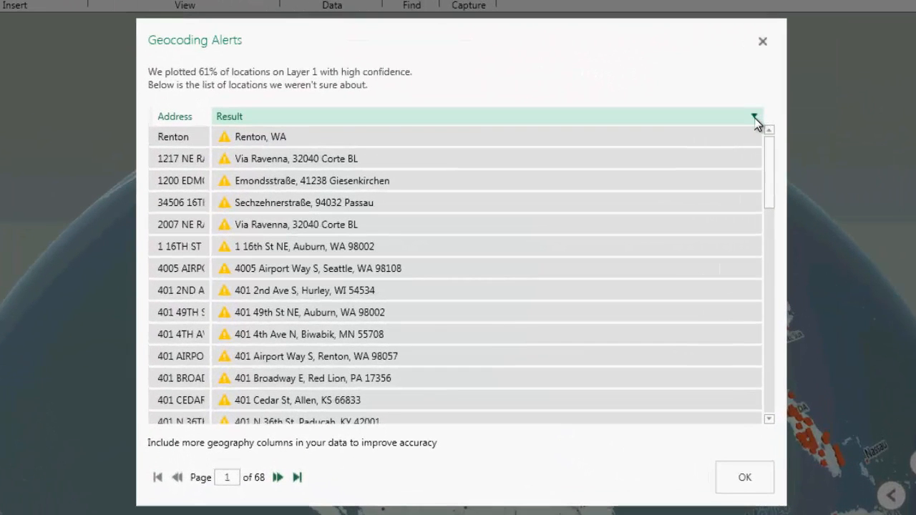
{"action": "left_click", "coordinate": [756, 118]}
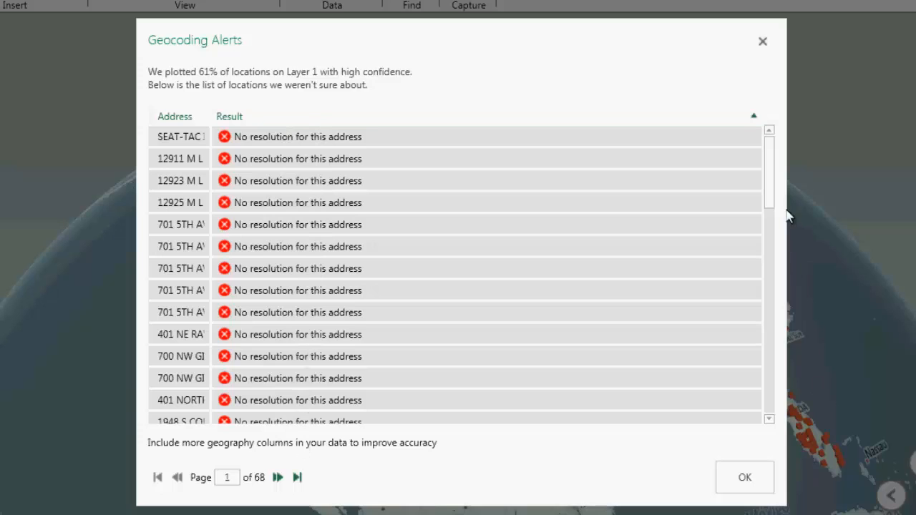
{"action": "left_click_drag", "start_coordinate": [771, 184], "coordinate": [771, 151]}
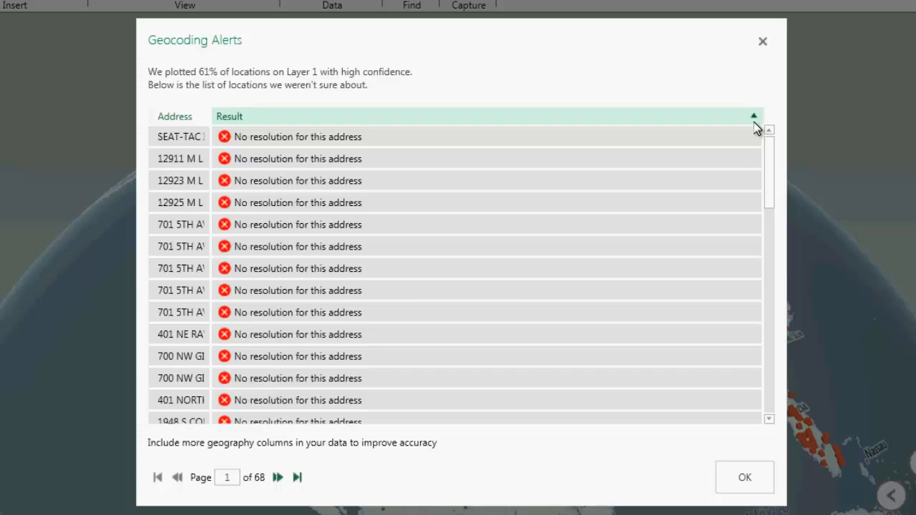
{"action": "left_click", "coordinate": [754, 122]}
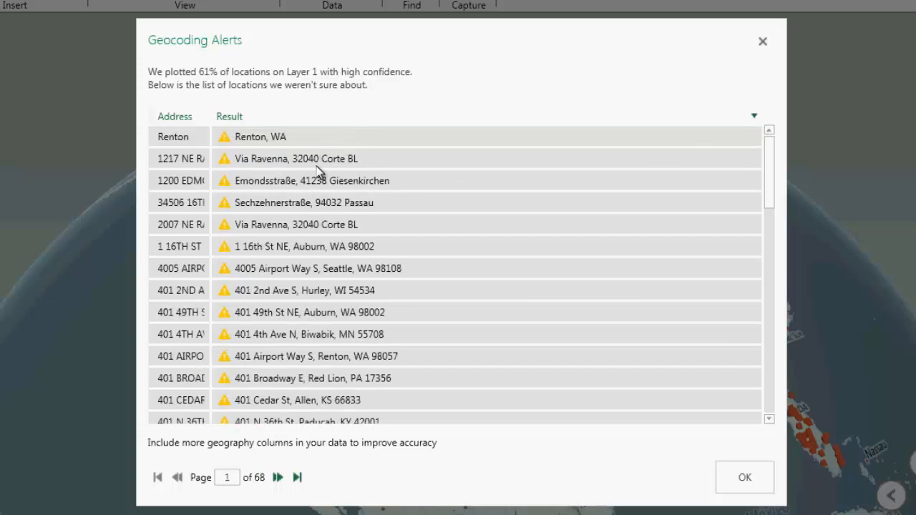
Read through the uncertain address matches on the first page of the geocoding alerts.
{"action": "left_click_drag", "start_coordinate": [769, 174], "coordinate": [764, 350]}
{"action": "left_click", "coordinate": [769, 210]}
{"action": "left_click_drag", "start_coordinate": [772, 188], "coordinate": [765, 156]}
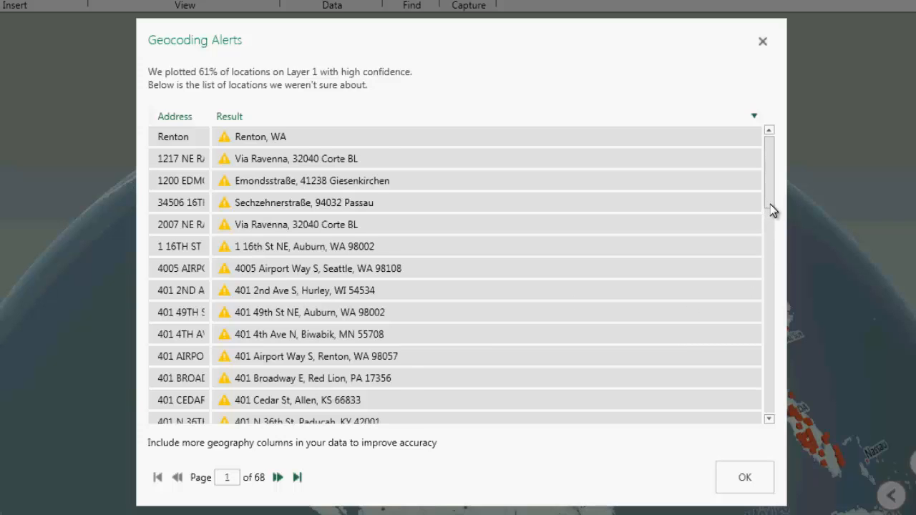
{"action": "scroll", "coordinate": [772, 218], "scroll_direction": "down", "scroll_amount": 3}
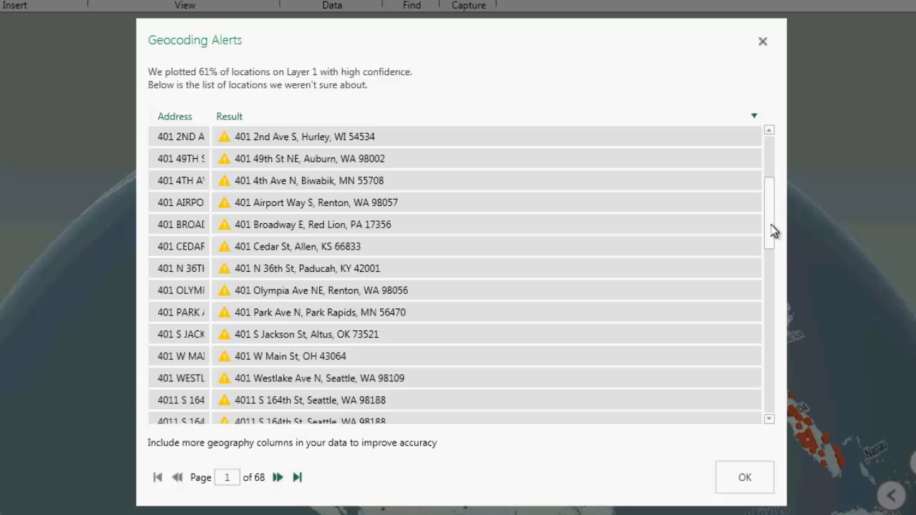
{"action": "left_click_drag", "start_coordinate": [772, 230], "coordinate": [778, 182]}
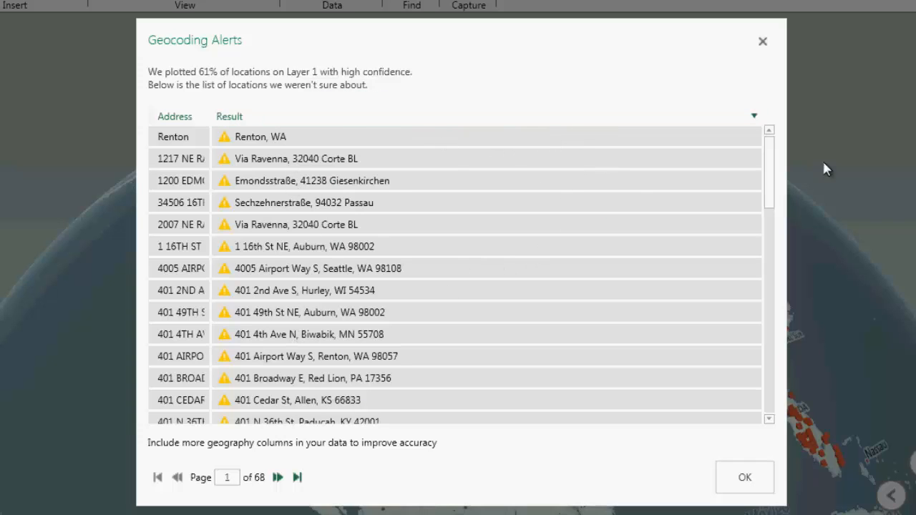
{"action": "left_click_drag", "start_coordinate": [765, 178], "coordinate": [769, 129]}
Sort the geocoding alerts with the unresolved addresses first, review them, and close the report.
{"action": "left_click", "coordinate": [756, 121]}
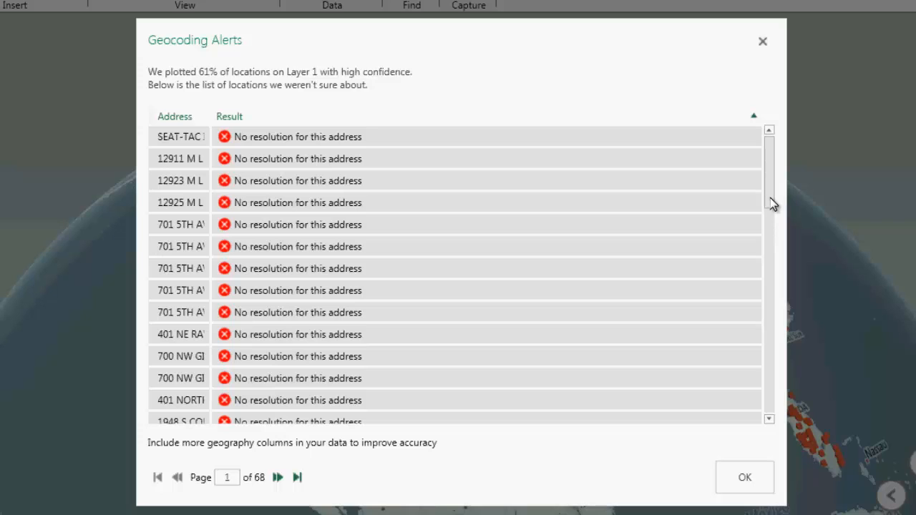
{"action": "left_click_drag", "start_coordinate": [771, 199], "coordinate": [760, 401]}
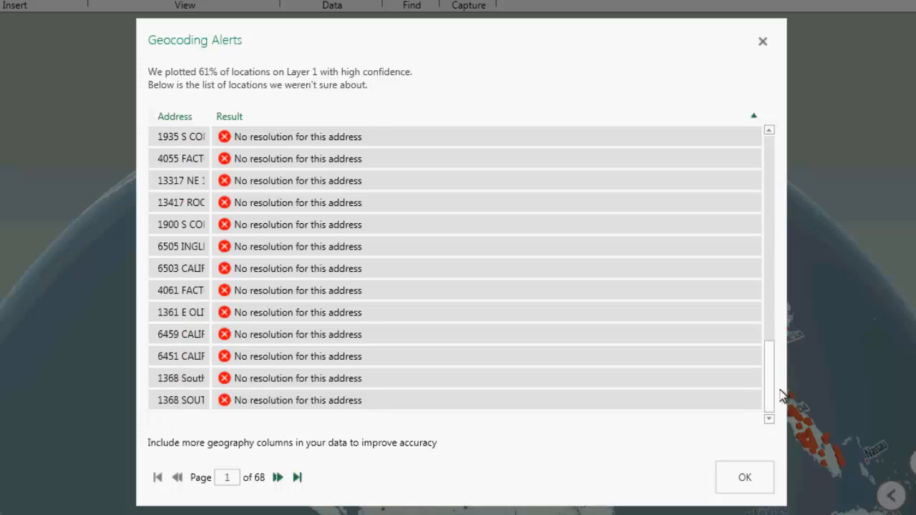
{"action": "left_click_drag", "start_coordinate": [774, 392], "coordinate": [766, 178]}
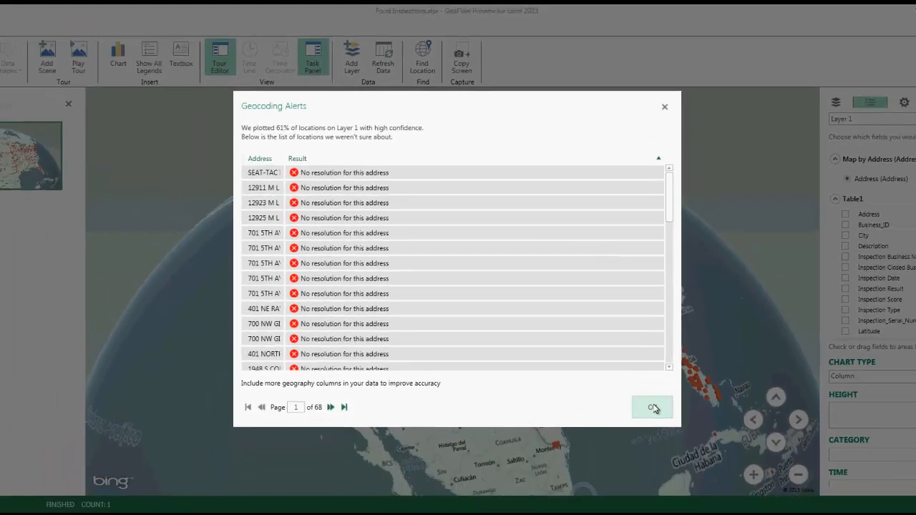
{"action": "left_click", "coordinate": [744, 478]}
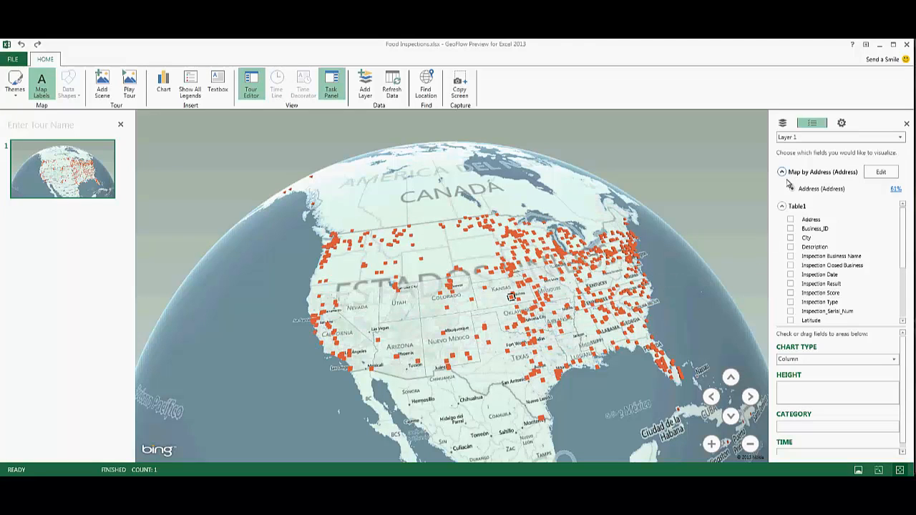
Edit the geography of Layer 1 by trying the City field, remove it, and map by Address again.
{"action": "left_click", "coordinate": [890, 176]}
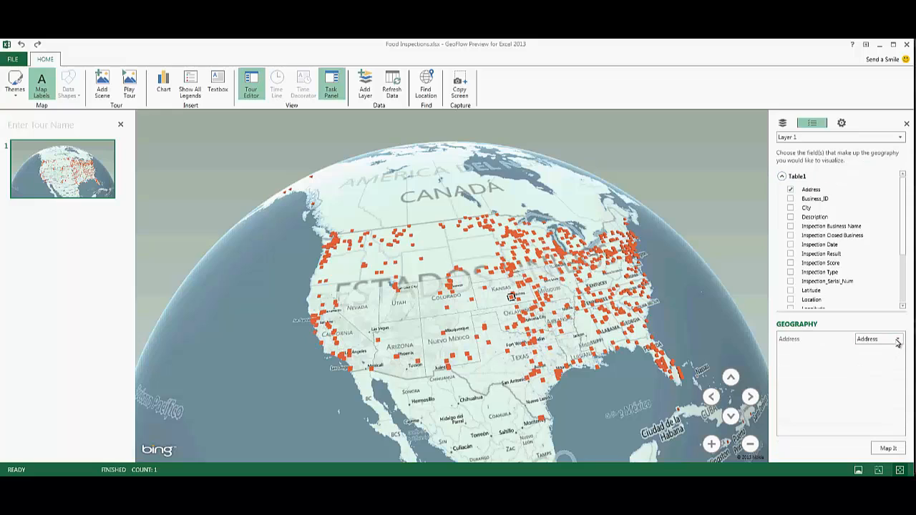
{"action": "left_click", "coordinate": [791, 209]}
{"action": "left_click", "coordinate": [791, 208]}
{"action": "left_click", "coordinate": [889, 448]}
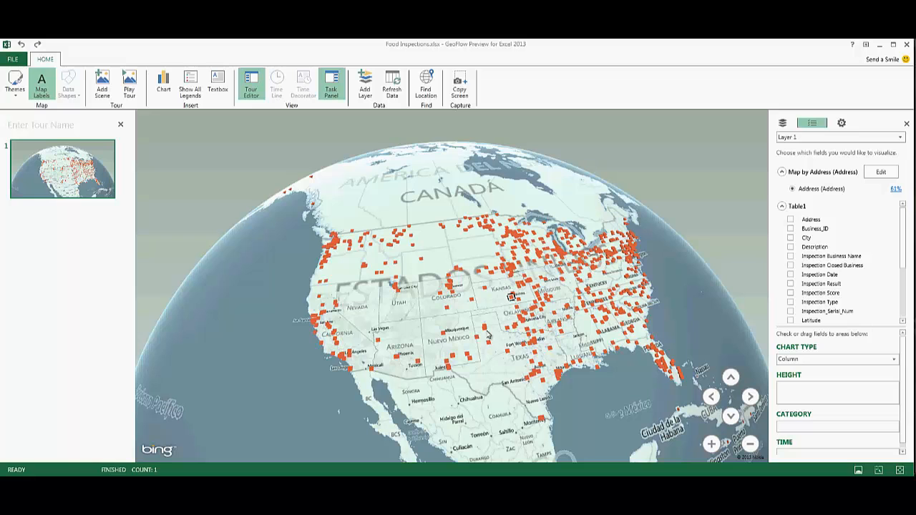
Examine the mapped address points up close on the globe around Kentucky, Tennessee and the neighbouring states.
{"action": "scroll", "coordinate": [427, 292], "scroll_direction": "down", "scroll_amount": 2}
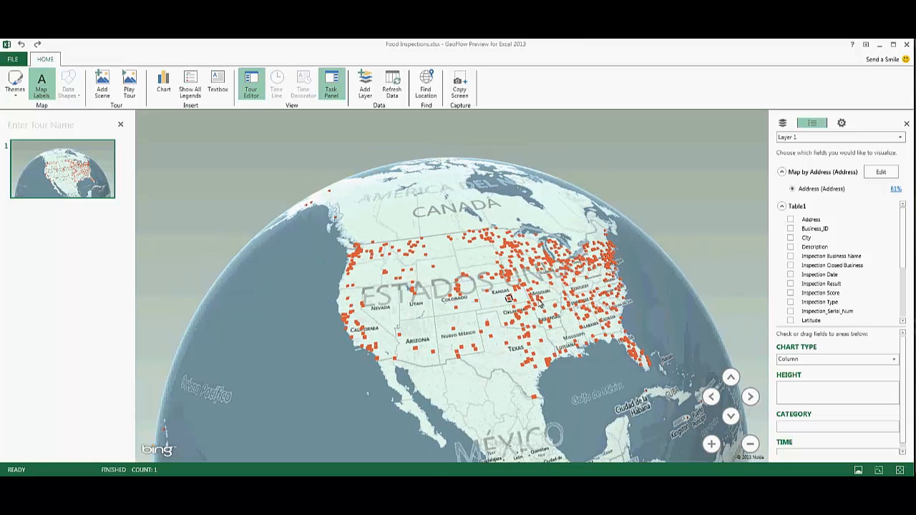
{"action": "scroll", "coordinate": [512, 297], "scroll_direction": "up", "scroll_amount": 3}
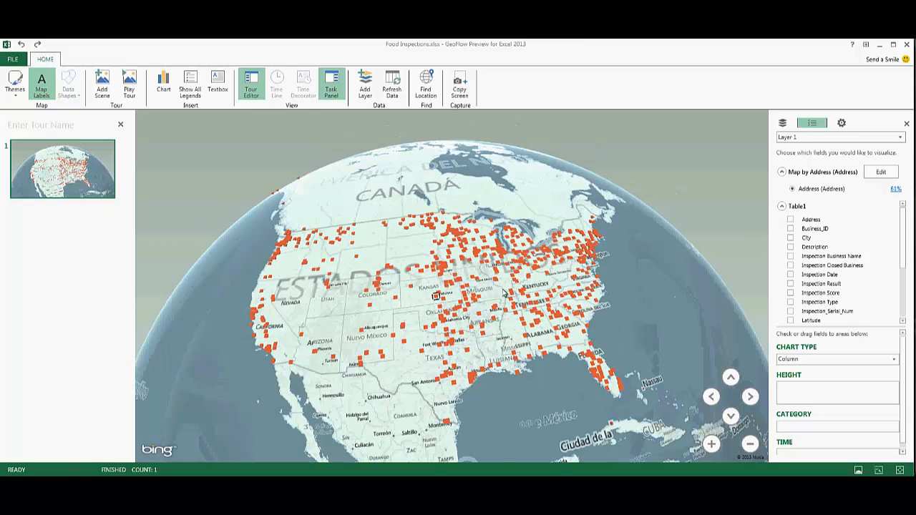
{"action": "scroll", "coordinate": [491, 280], "scroll_direction": "up", "scroll_amount": 5}
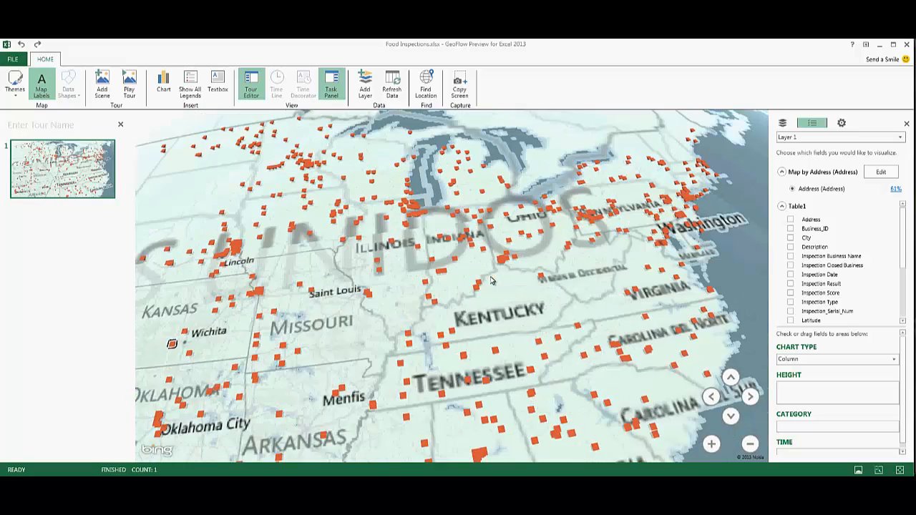